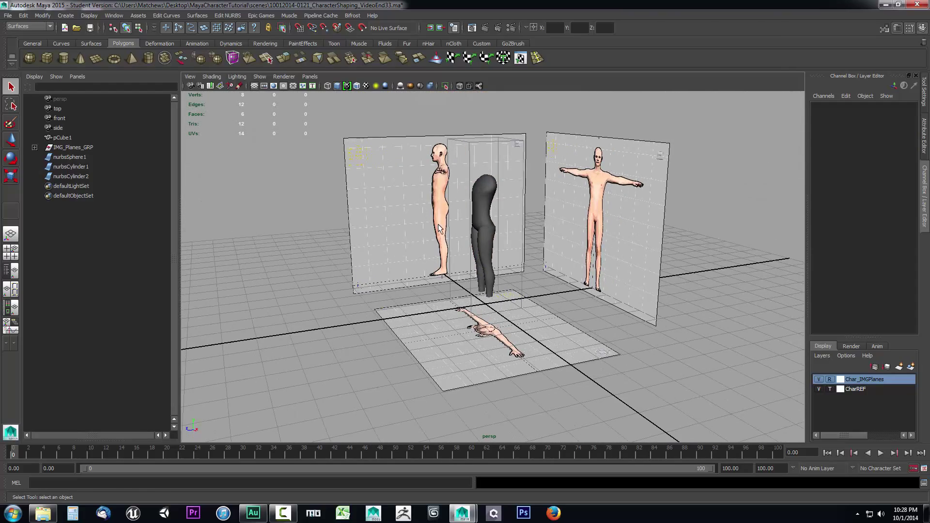
- Hide the NURBS sphere and both NURBS cylinders that make up the torso and legs
left_click_drag(439, 228, 458, 241, "alt")
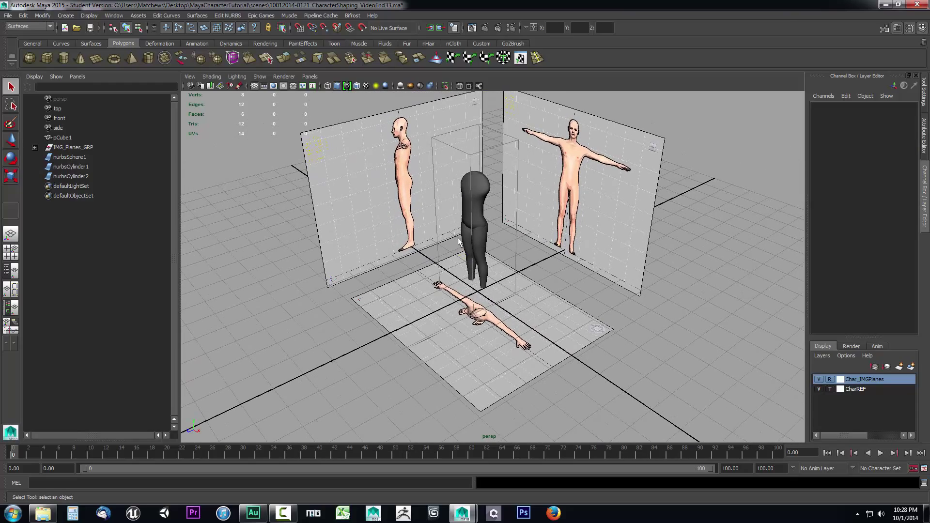
left_click_drag(417, 147, 551, 327)
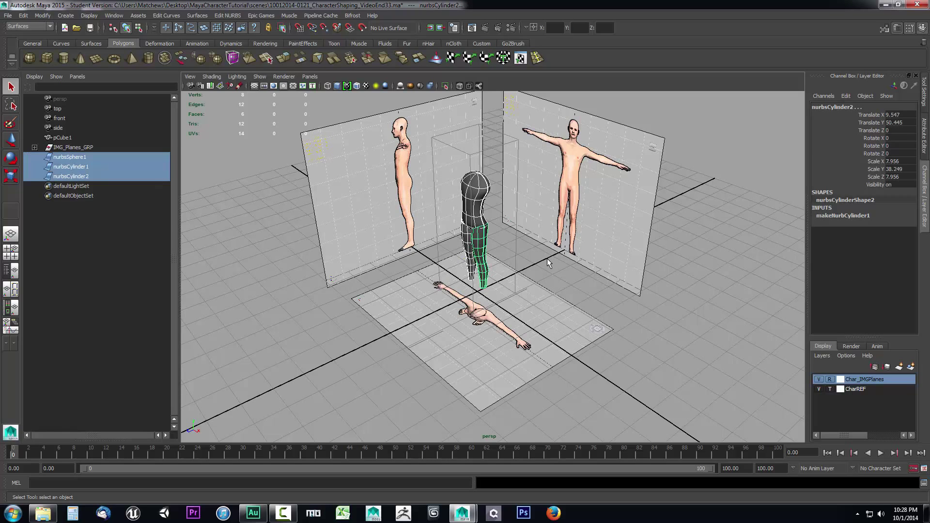
key("ctrl+h")
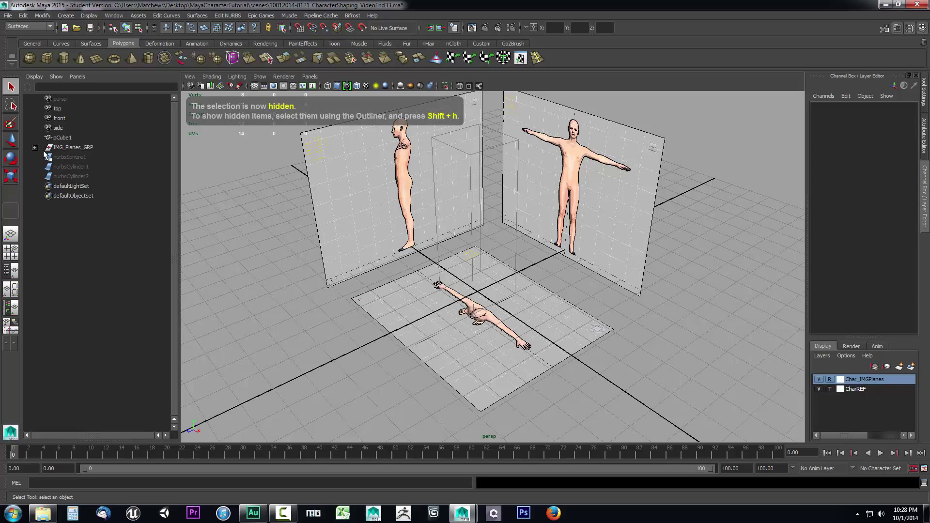
- Expand the image plane group and move the Side image plane along X to about 4.6, near the scene's centre
left_click(34, 147)
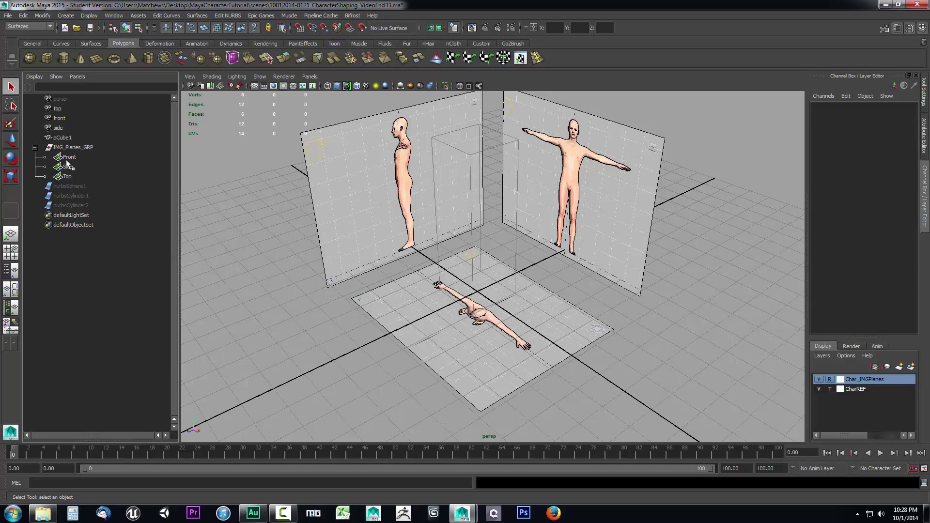
left_click(68, 166)
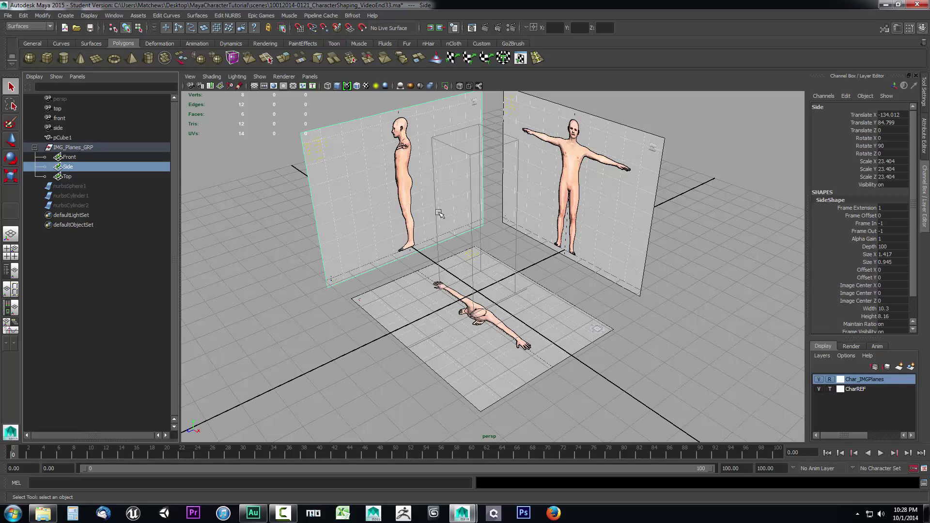
key("w")
left_click(416, 193)
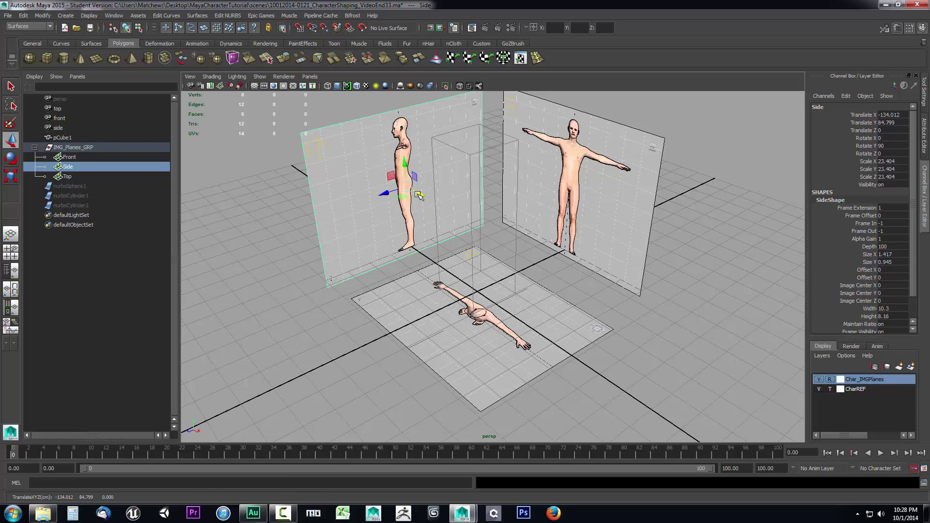
left_click_drag(419, 194, 538, 250)
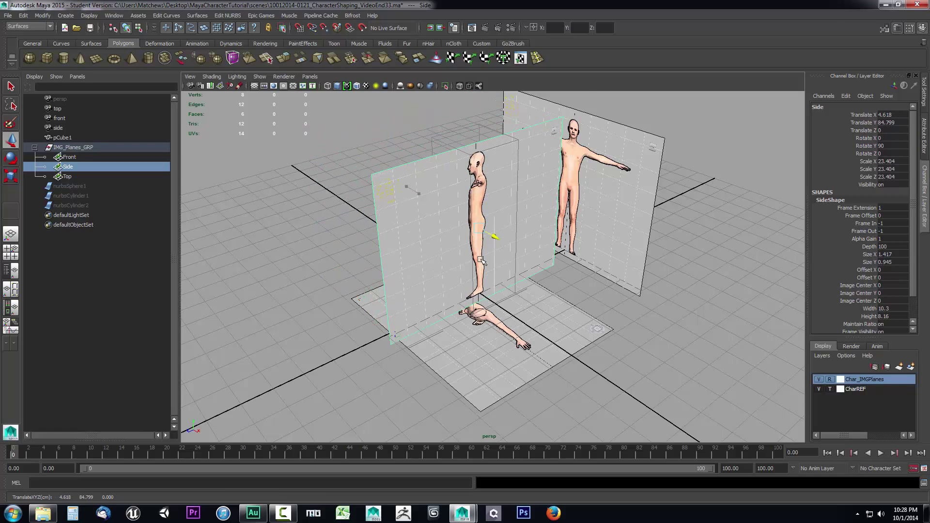
- Using the four-view layout, shift the Side image plane along X to about -7.2, then return to the perspective view with the Outliner
key("space")
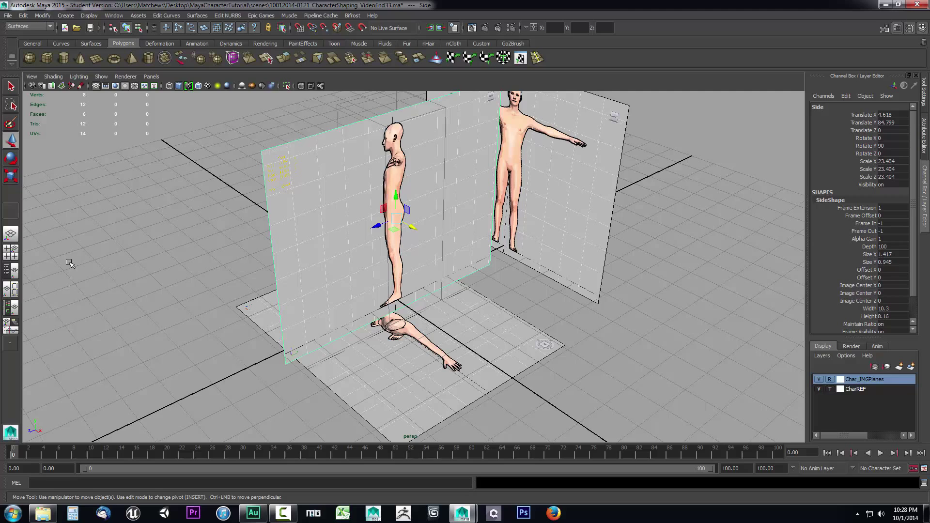
left_click(11, 252)
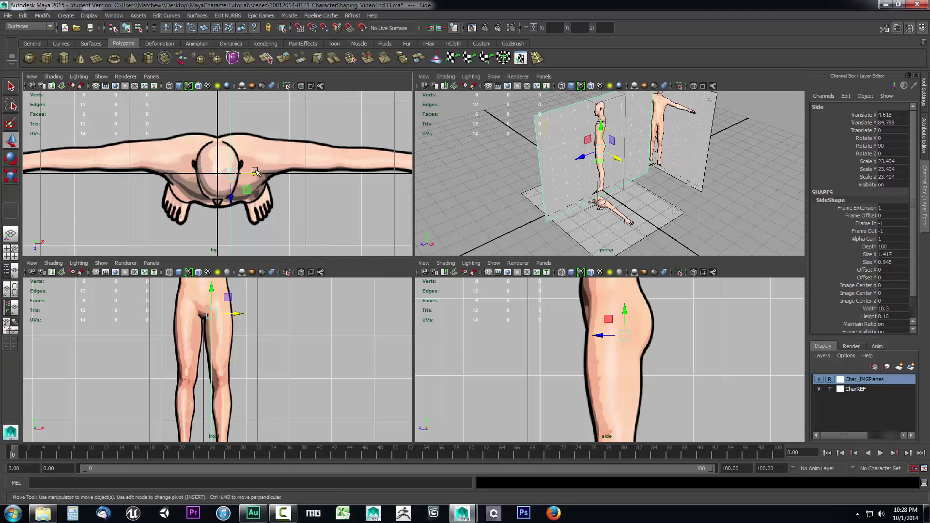
left_click_drag(253, 179, 226, 175)
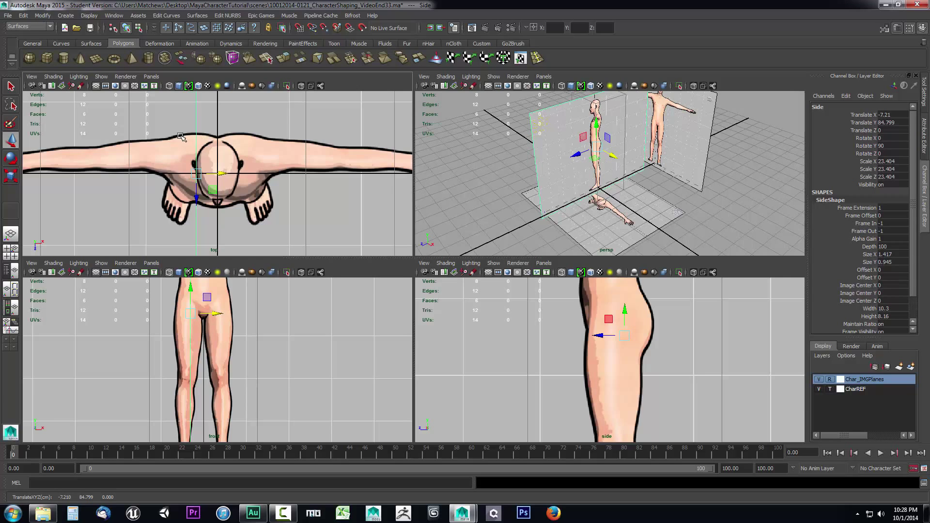
left_click_drag(659, 219, 629, 209, "alt")
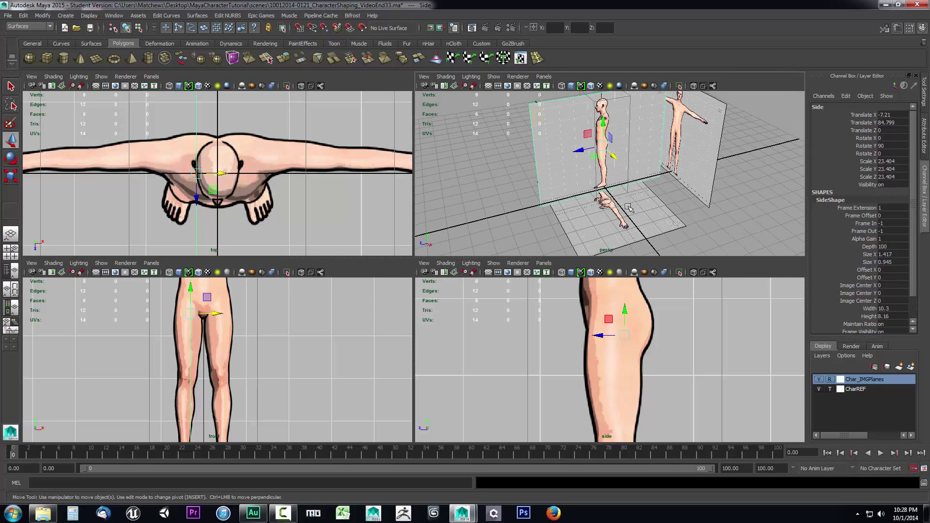
left_click(14, 274)
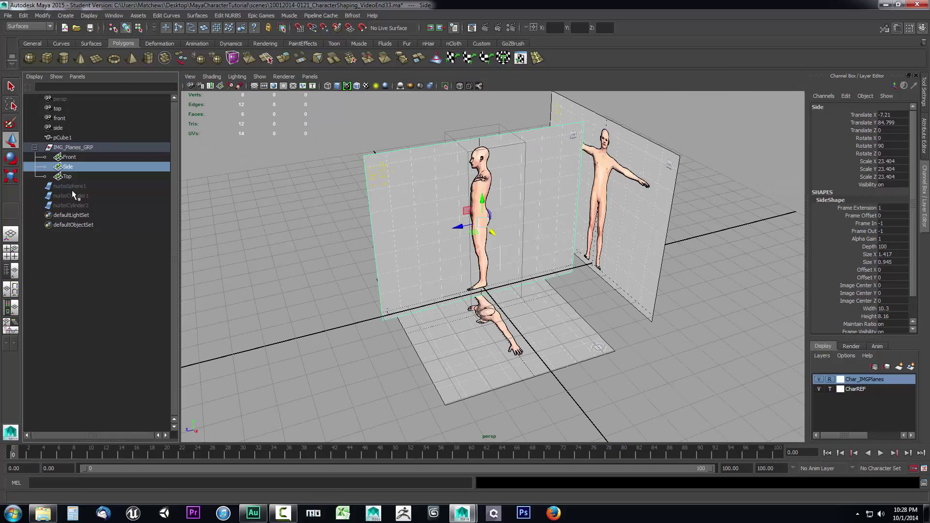
- Raise the Top image plane to shoulder height at Y about 132.9 and shift it to Z about 2.9, matching the side figure
left_click(65, 176)
left_click_drag(485, 291, 480, 177)
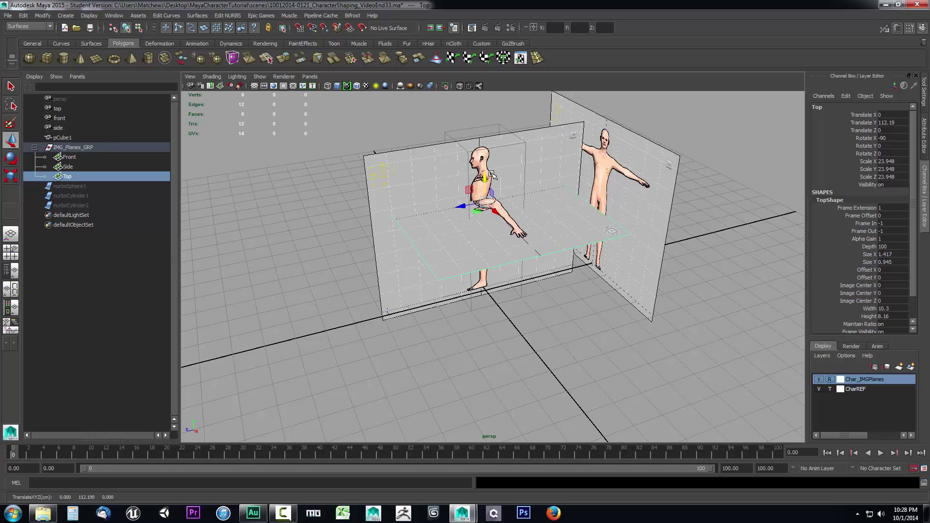
left_click_drag(540, 225, 558, 245, "alt")
right_click_drag(559, 245, 556, 211, "alt")
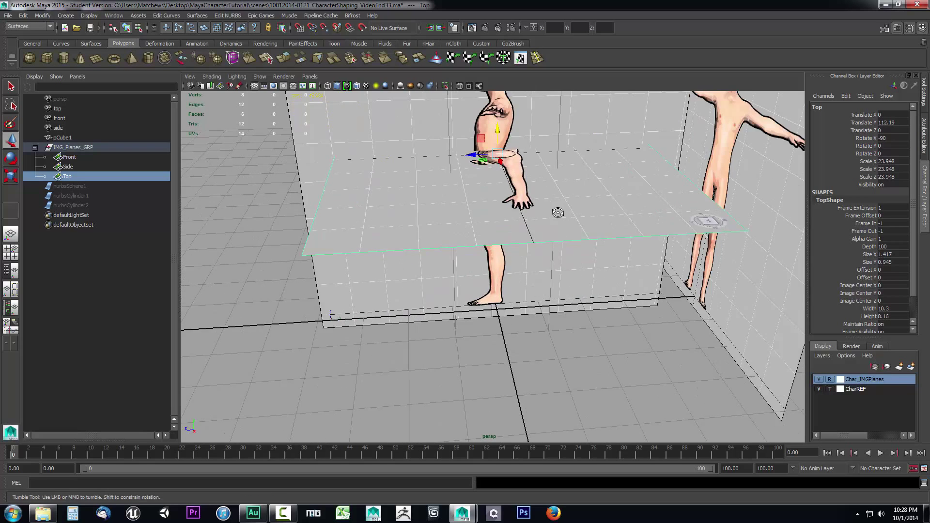
left_click_drag(557, 212, 533, 240, "alt")
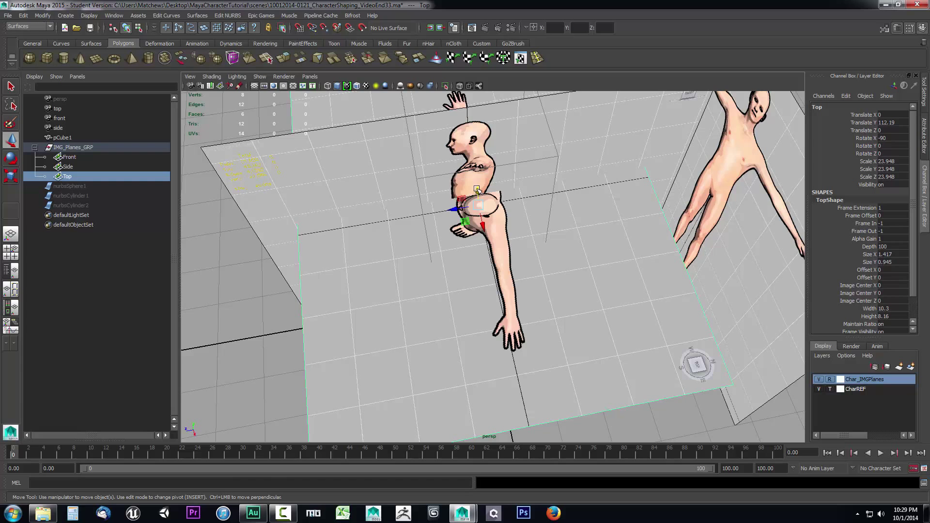
left_click_drag(477, 192, 477, 167)
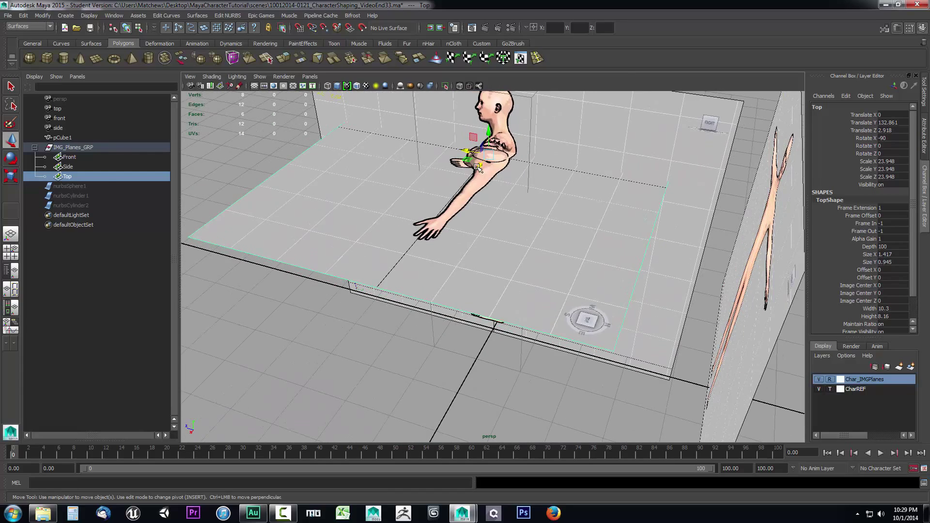
- Nudge the Side image plane along X to about -6.2 against the top-view figure
left_click(67, 166)
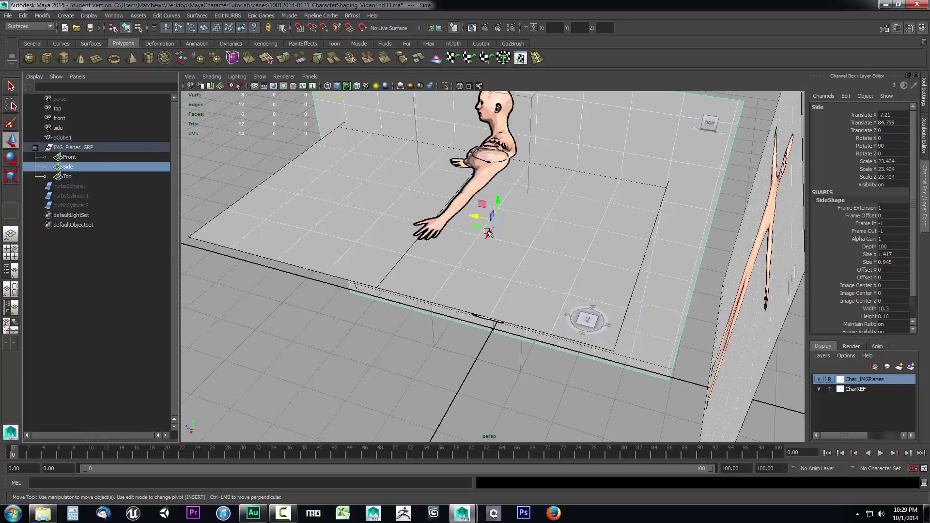
left_click_drag(488, 233, 489, 229)
left_click_drag(515, 271, 582, 265, "alt")
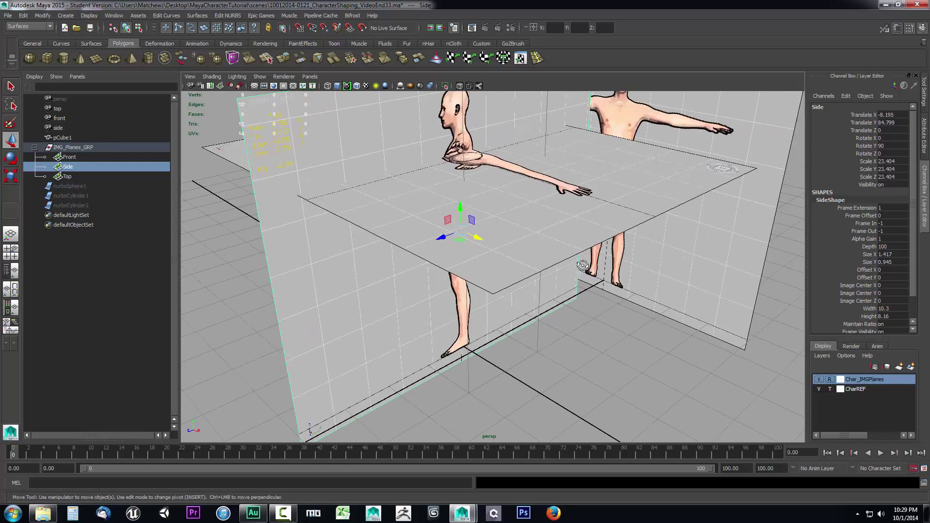
- Move the Side image plane back out along X and lower the Top image plane to below the figures' feet
scroll(503, 254, "down", 6)
scroll(501, 255, "up", 3)
left_click_drag(486, 248, 376, 232)
left_click(66, 176)
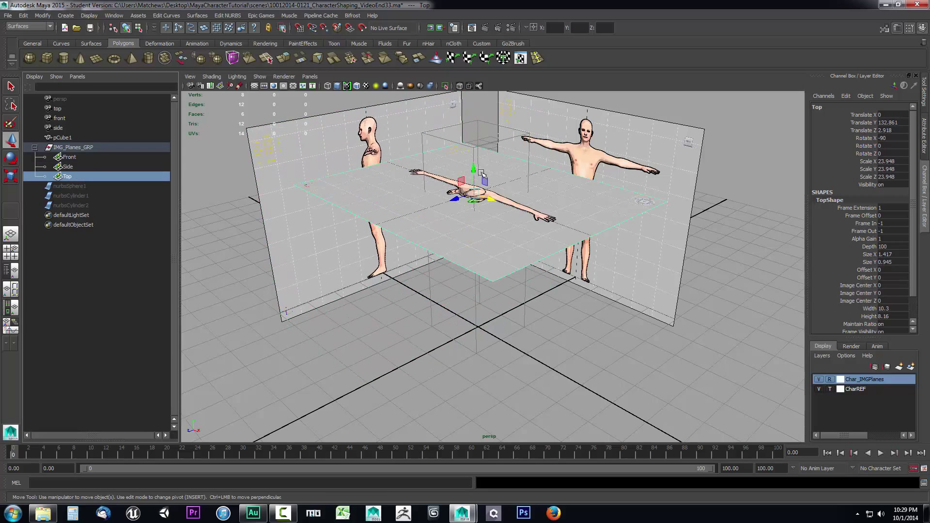
left_click_drag(475, 168, 481, 324)
- Unhide the NURBS sphere and both leg cylinders, and clear the selection
left_click(70, 186)
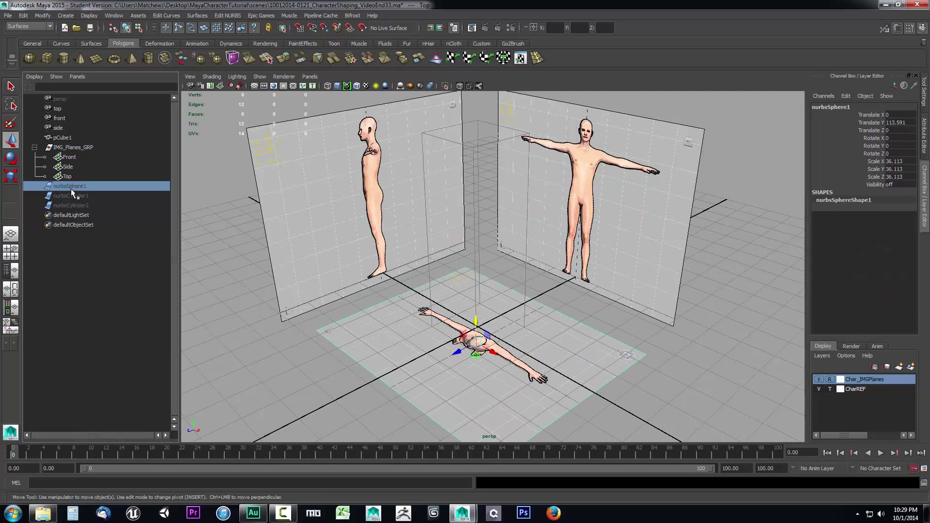
left_click(72, 204, "shift")
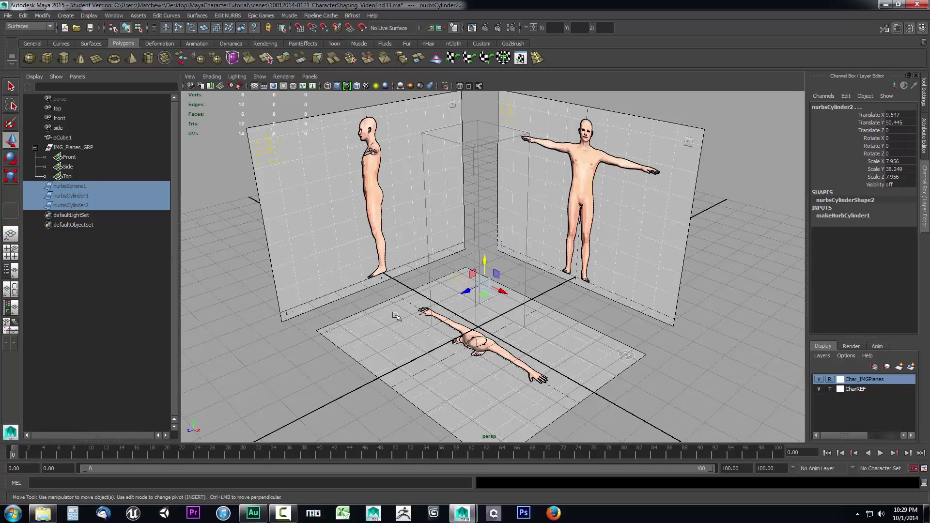
key("shift+h")
left_click_drag(604, 326, 608, 286, "alt")
left_click(571, 319)
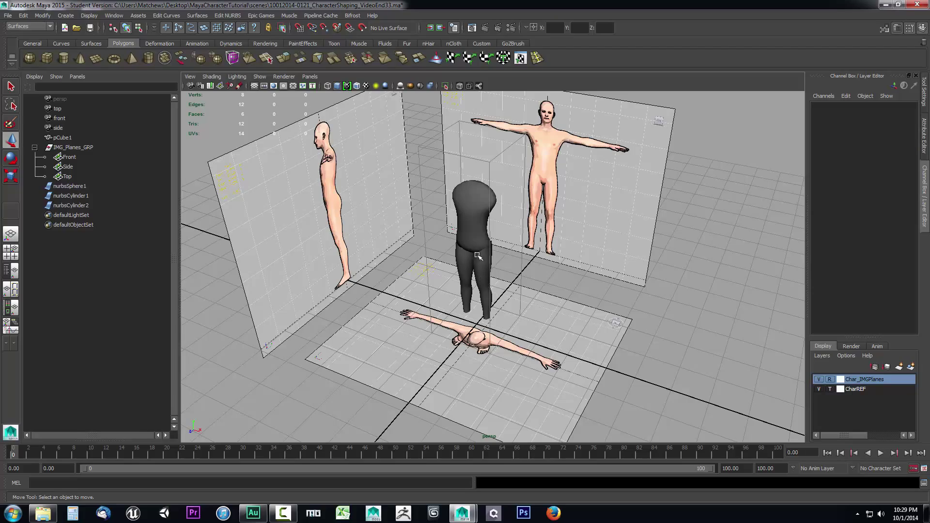
- Create a NURBS cylinder and position it in front of the torso at Y about 99.2 and Z about 41
left_click_drag(478, 256, 537, 253, "alt")
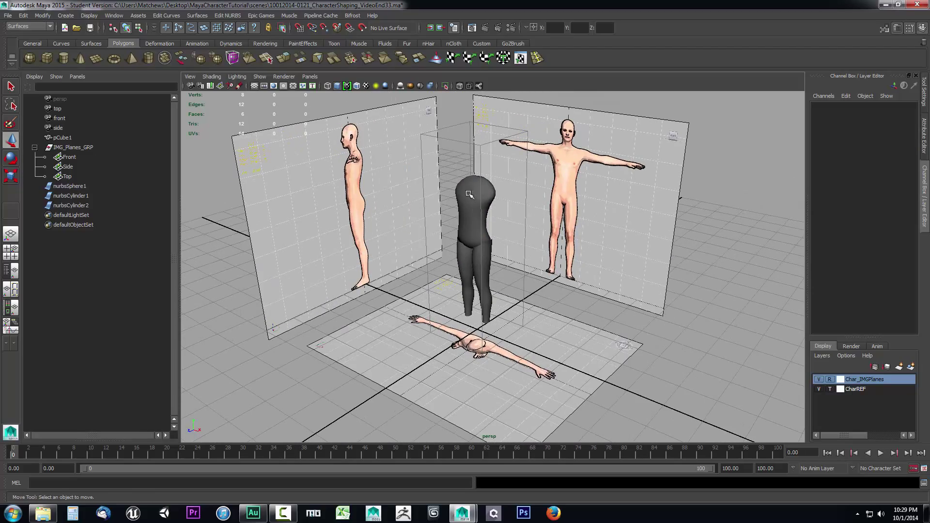
left_click(97, 44)
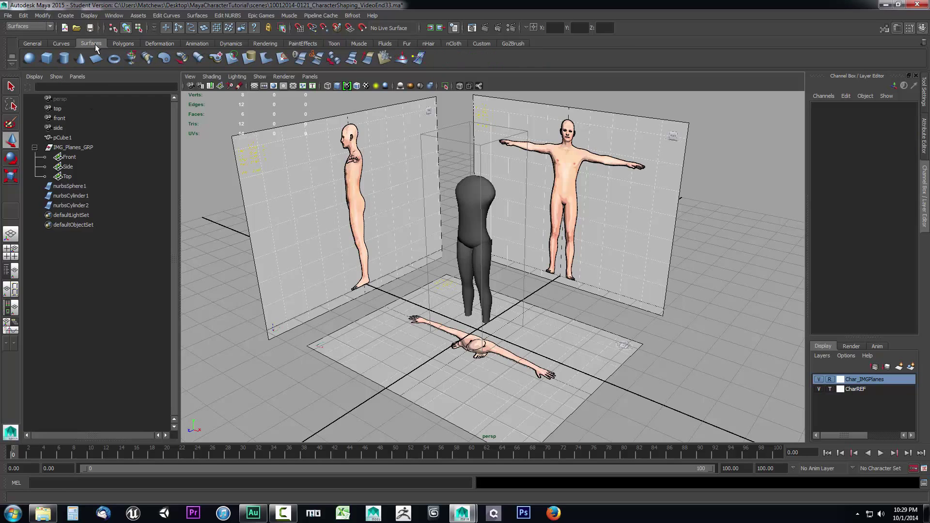
left_click(64, 58)
left_click_drag(477, 312, 474, 282)
left_click_drag(457, 314, 427, 328)
mouse_move(446, 295)
left_mouse_down()
mouse_move(449, 248)
mouse_move(460, 300)
mouse_move(458, 286)
left_mouse_up()
- Scale the new cylinder to about 28.7 in Y and about 6.4 in X and Z
key("r")
left_click_drag(442, 222, 436, 168)
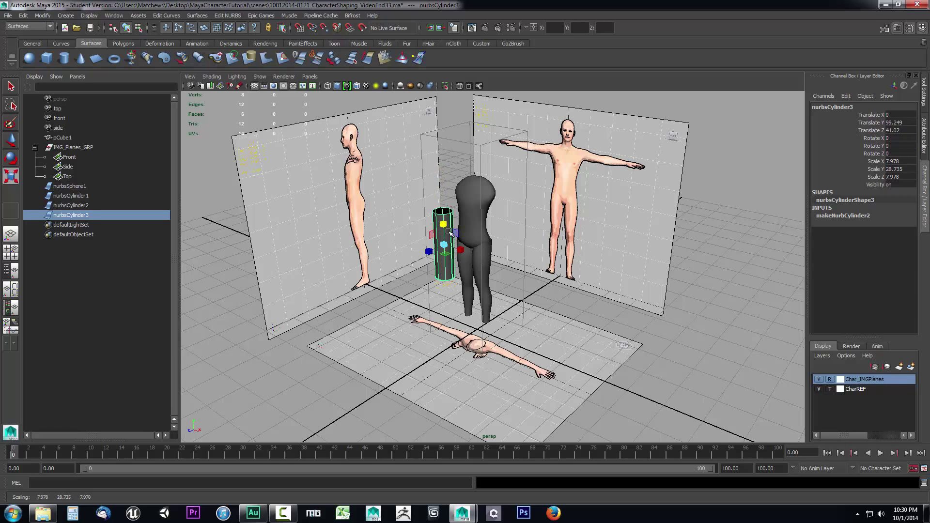
left_click_drag(445, 254, 443, 254)
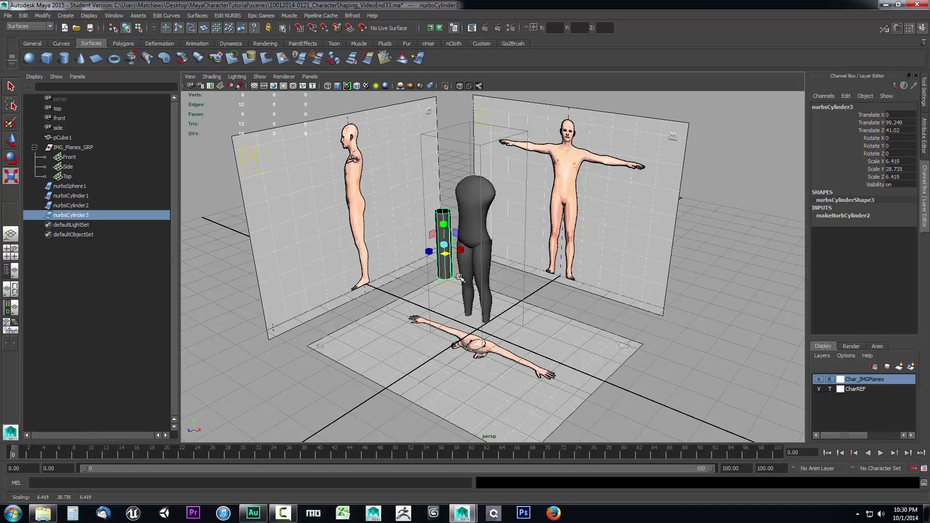
- Set the new cylinder's construction history Spans to 6
left_click_drag(490, 293, 508, 290, "alt")
scroll(508, 291, "up", 4)
scroll(499, 281, "down", 2)
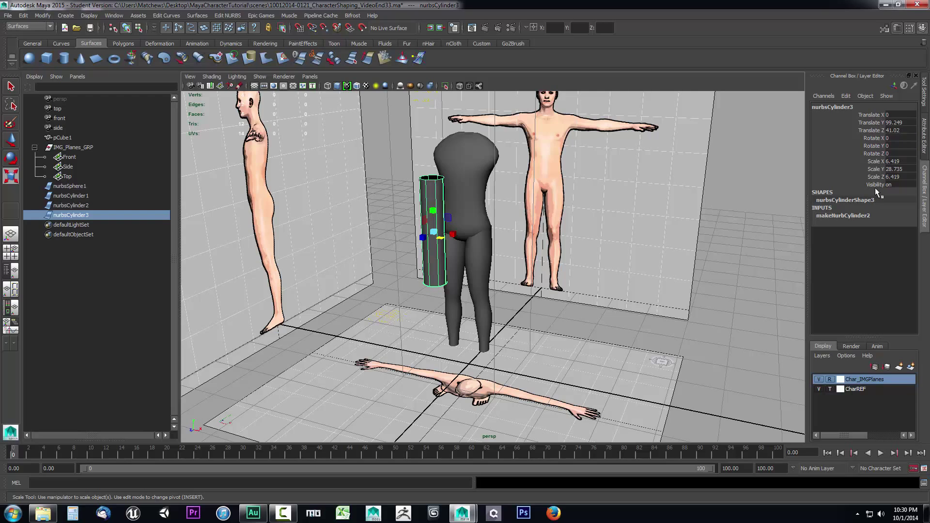
left_click(836, 217)
left_click(877, 262)
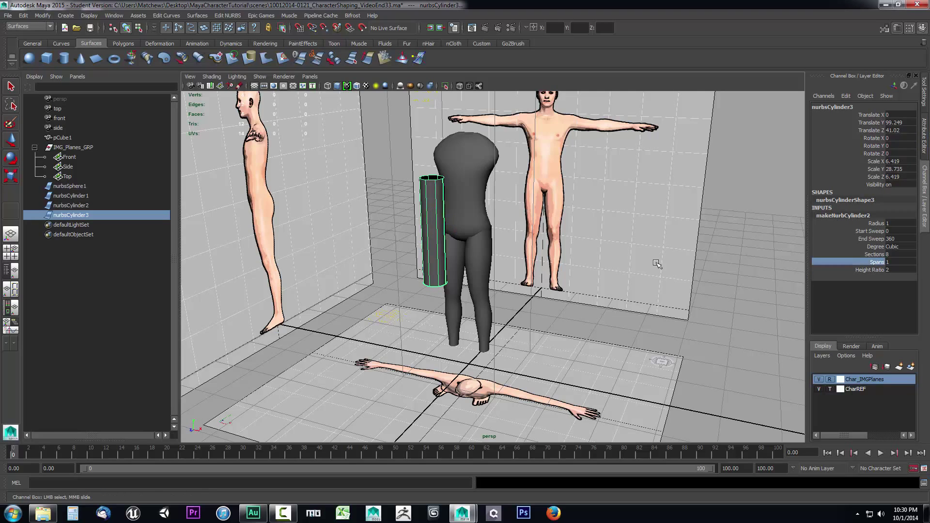
middle_click_drag(661, 260, 681, 260)
- Test rotating the new cylinder around its Z axis, undo each trial rotation, and leave the cylinder selected
key("r")
key("e")
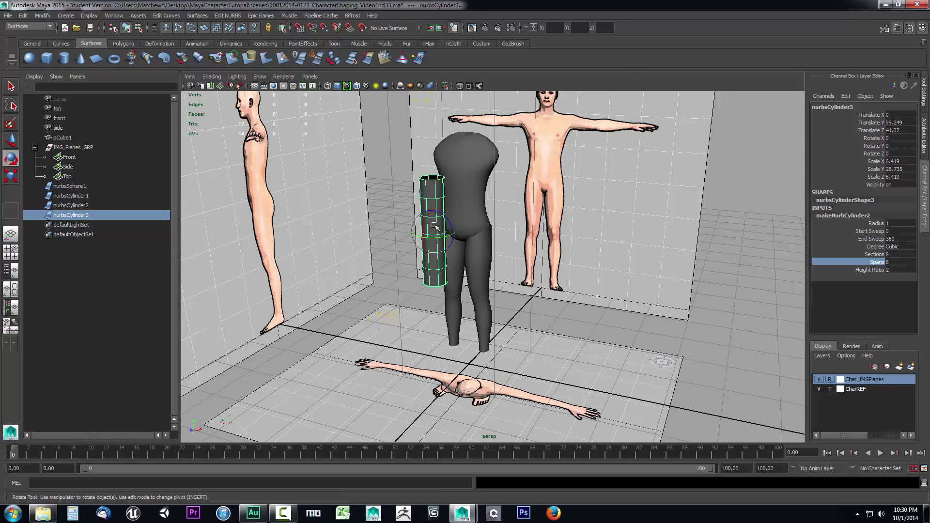
left_click_drag(525, 252, 508, 257, "alt")
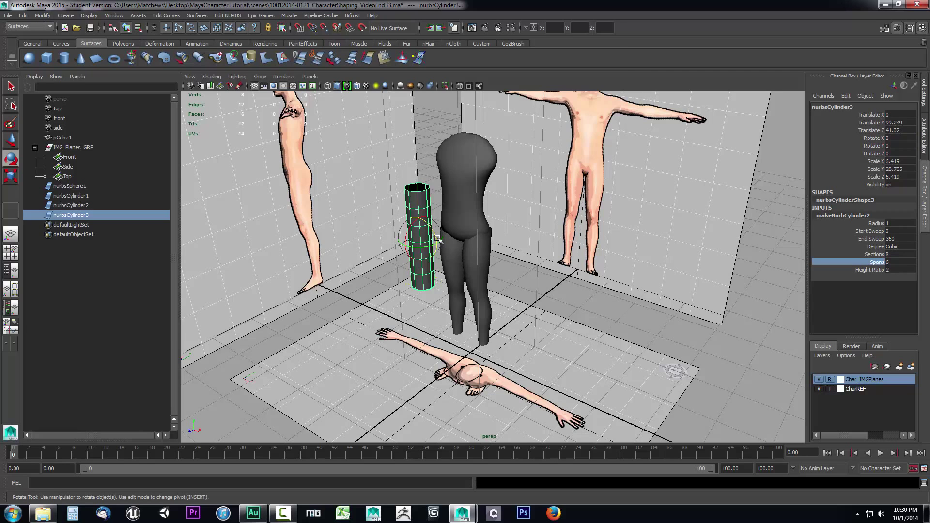
right_click_drag(437, 239, 511, 280, "alt")
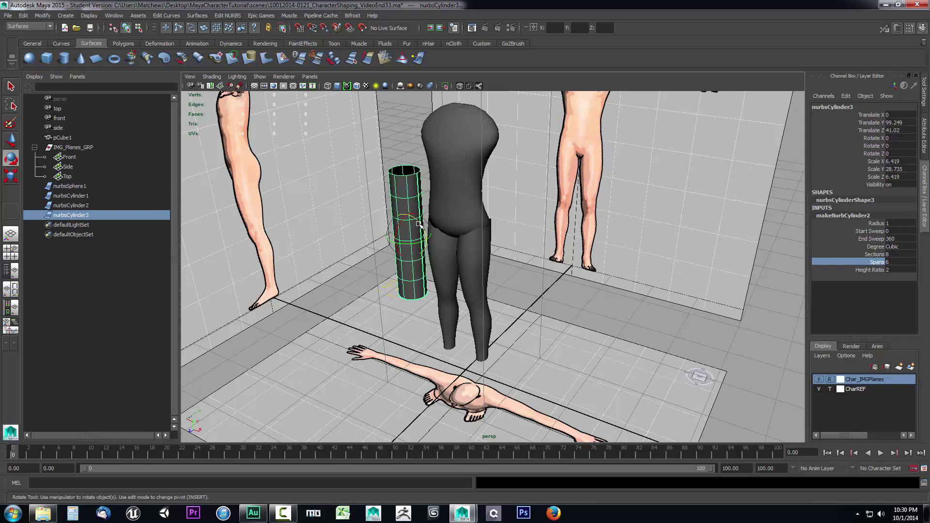
left_click_drag(419, 224, 401, 216)
key("ctrl+z")
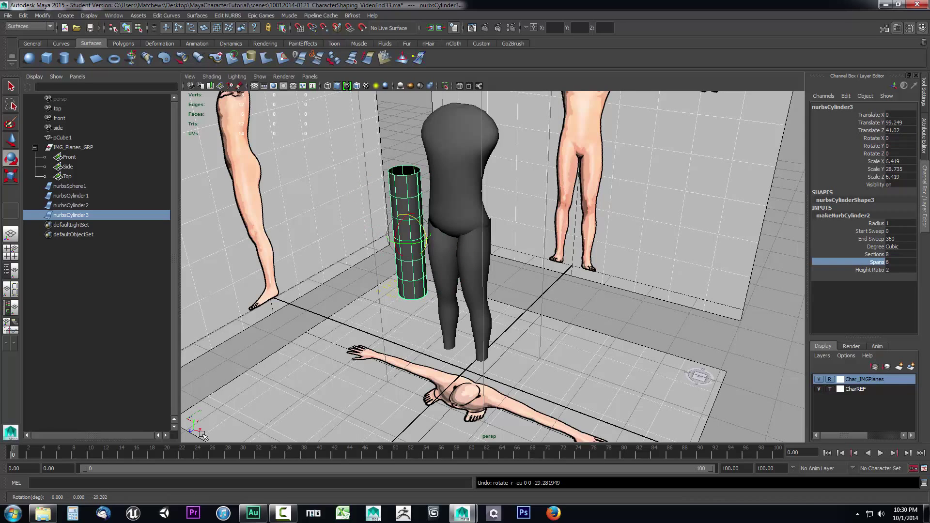
middle_click_drag(260, 410, 269, 389, "alt")
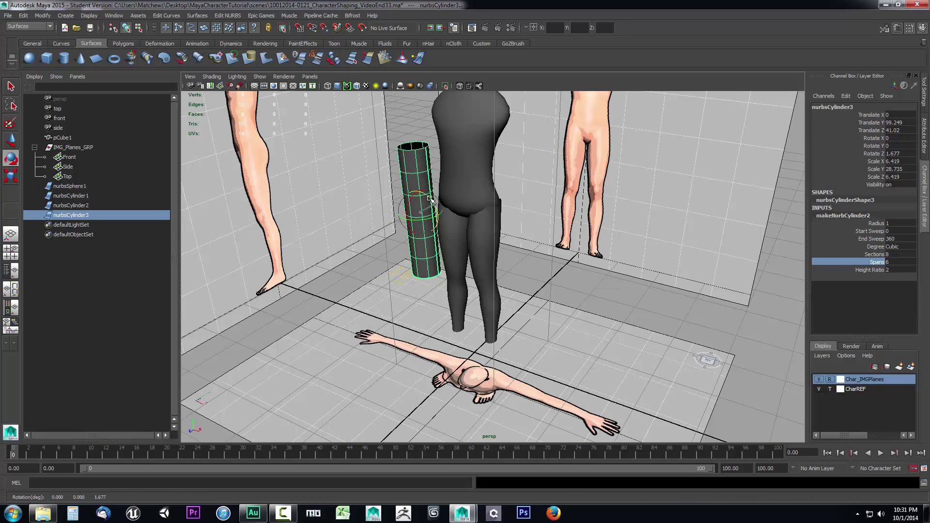
left_click_drag(434, 206, 426, 227)
key("ctrl+z")
left_click(367, 237)
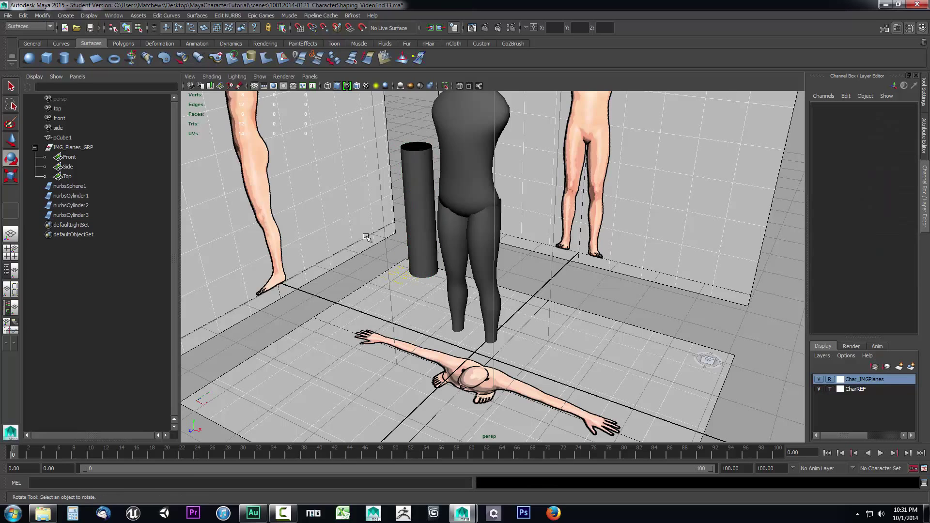
left_click(422, 223)
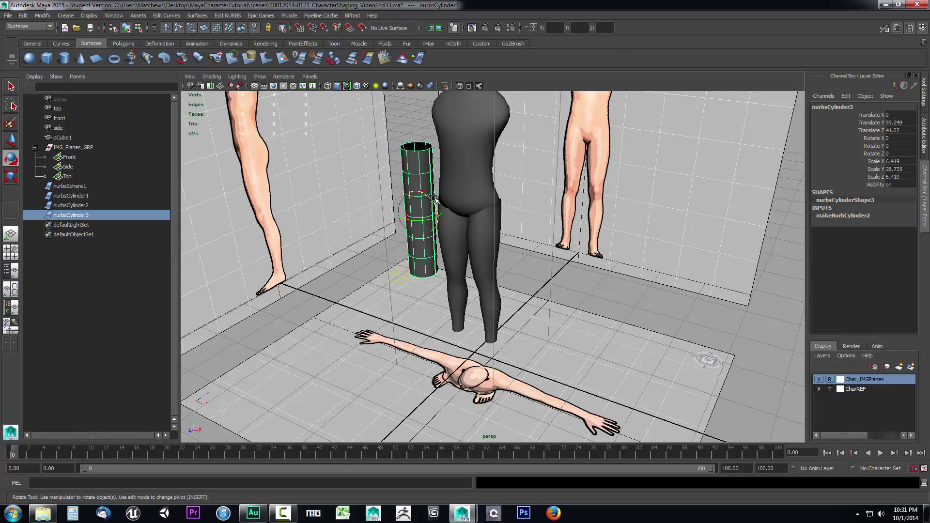
- Set the new cylinder's Rotate Z to 90 so that it lies horizontally
left_click_drag(437, 207, 435, 210)
key("ctrl+z")
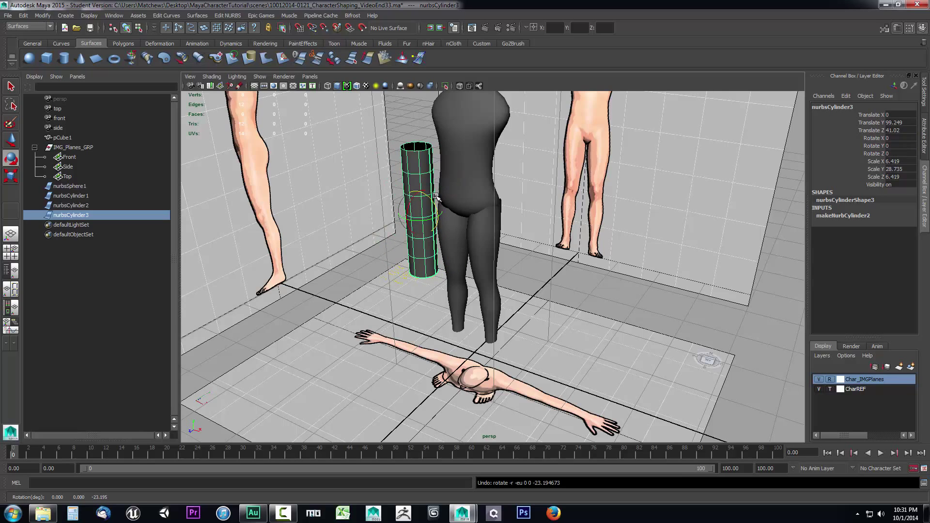
key("e")
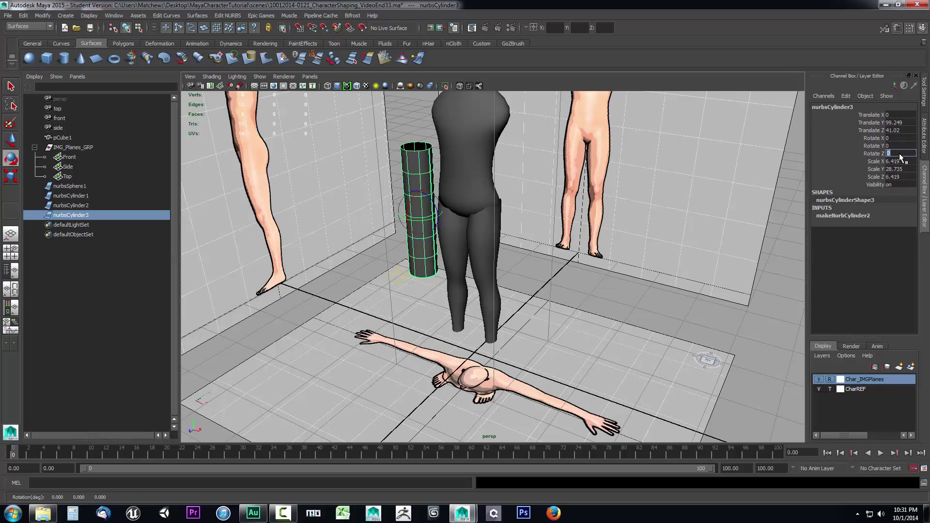
key("Return")
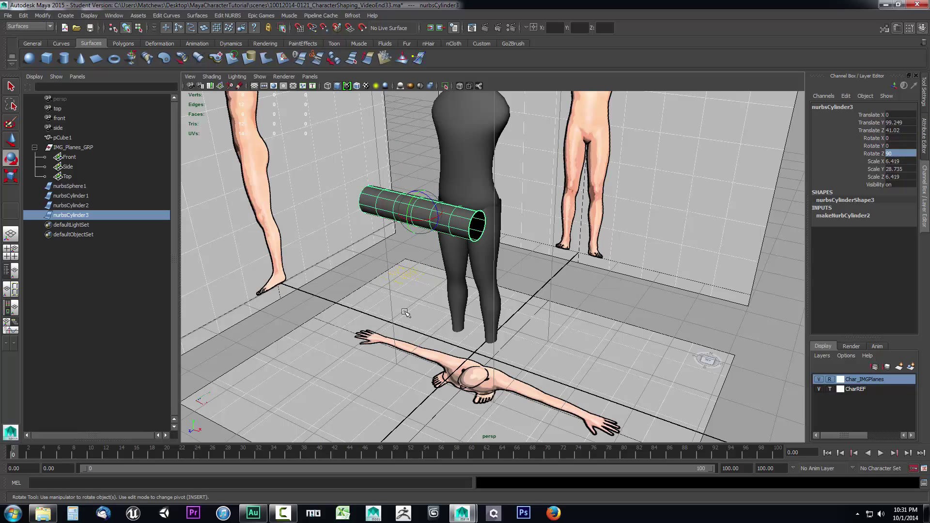
- Move the horizontal cylinder back along Z to about 0.1, in line with the body
key("w")
left_click_drag(440, 269, 452, 201, "alt")
left_click_drag(491, 285, 537, 264, "alt")
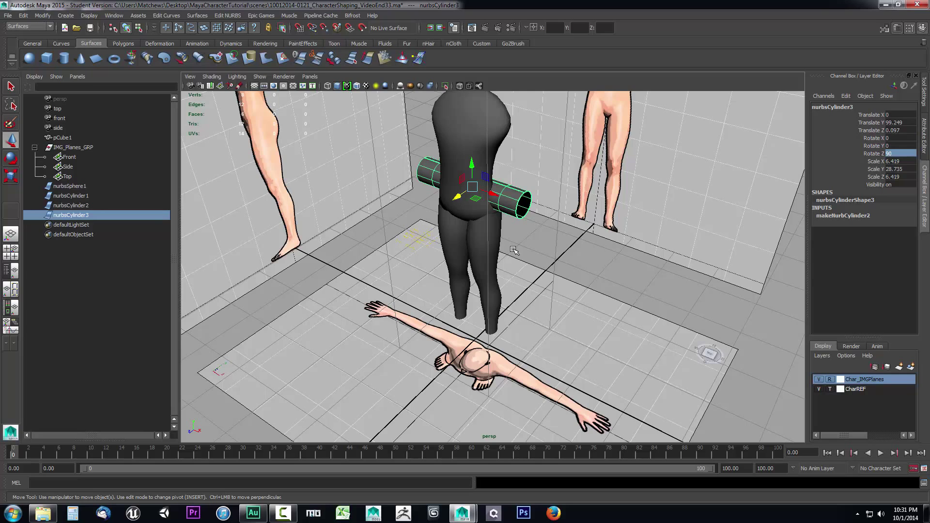
- Position the cylinder over the reference arm in the front view at X about 39.1 and Y about 137.3
left_click(11, 253)
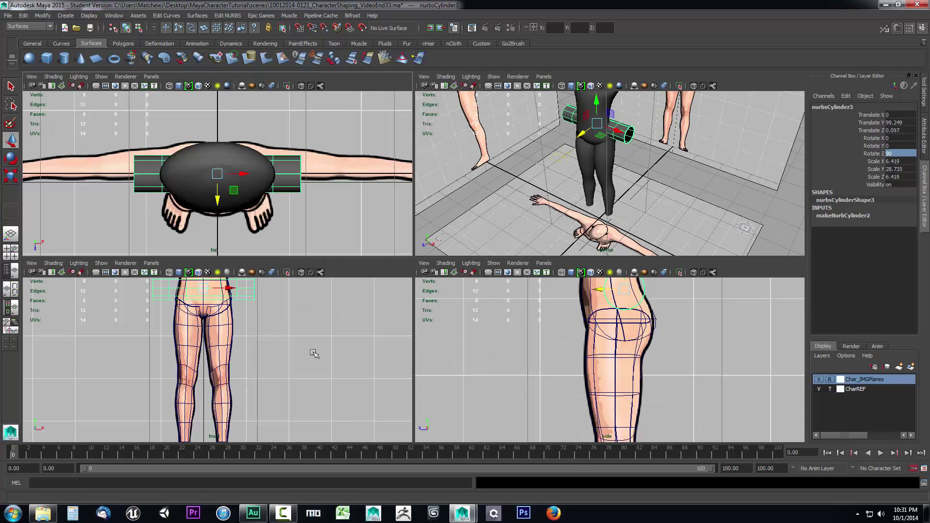
middle_click_drag(265, 315, 260, 426, "alt")
left_click_drag(204, 385, 280, 317)
right_click_drag(280, 317, 273, 357, "alt")
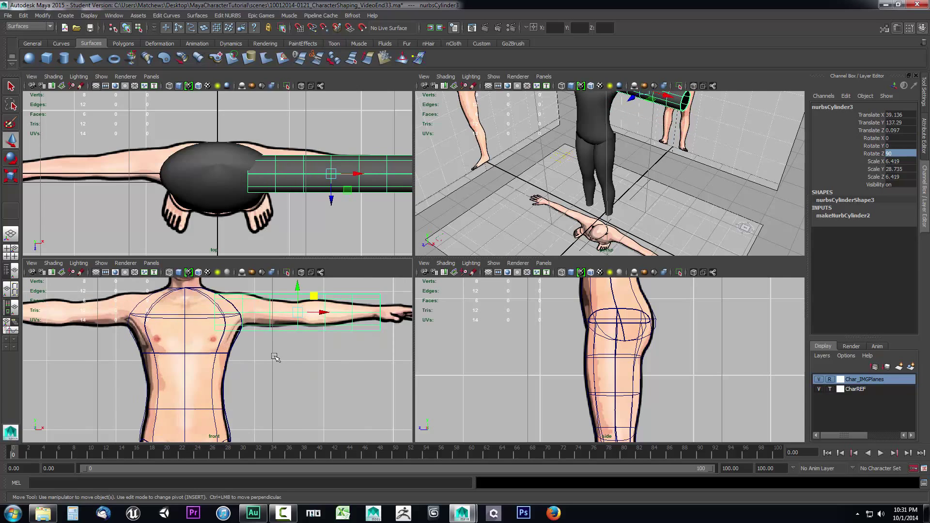
middle_click_drag(274, 356, 262, 383, "alt")
- Shorten the arm cylinder to a Y scale of about 25.7 so it ends near the wrist
key("r")
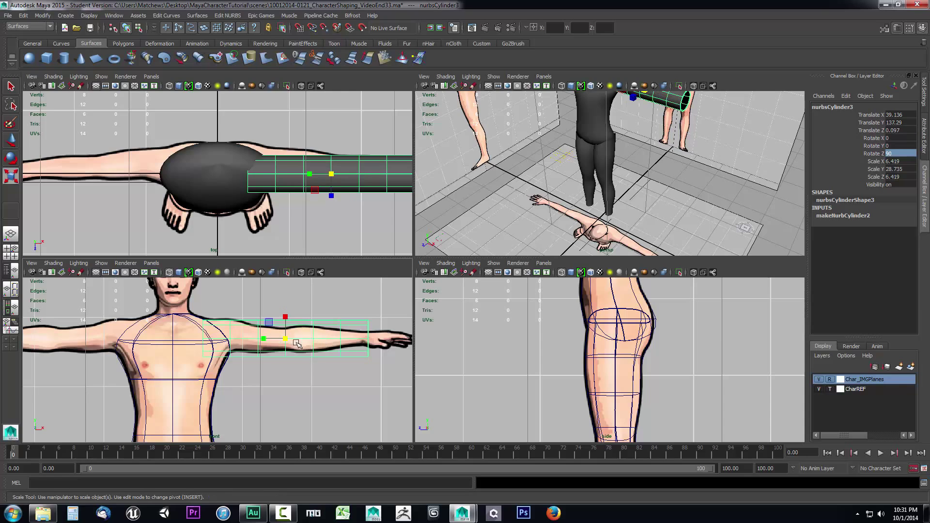
left_click_drag(265, 337, 271, 339)
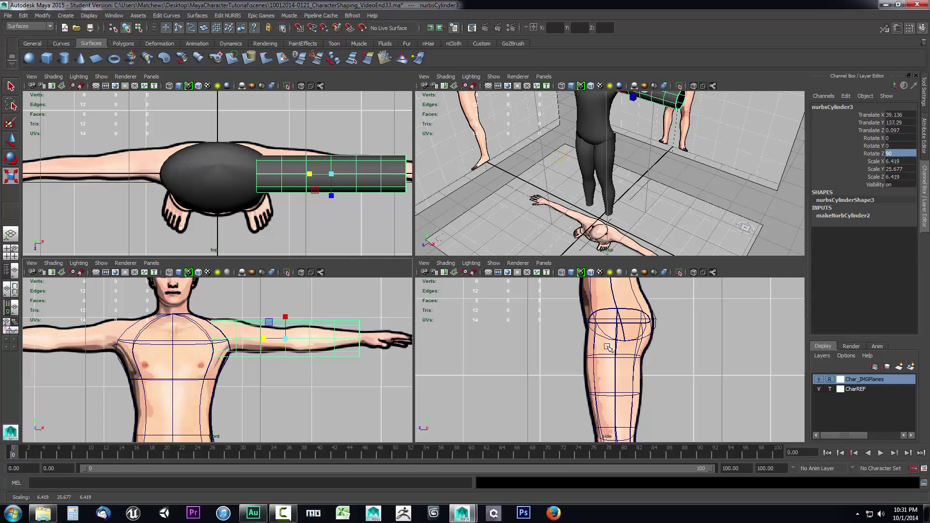
scroll(608, 347, "down", 6)
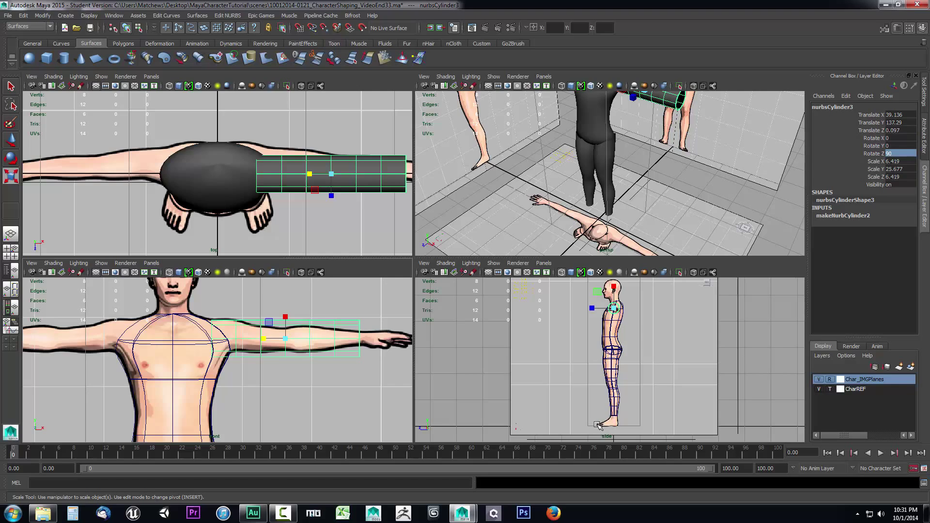
scroll(585, 379, "up", 5)
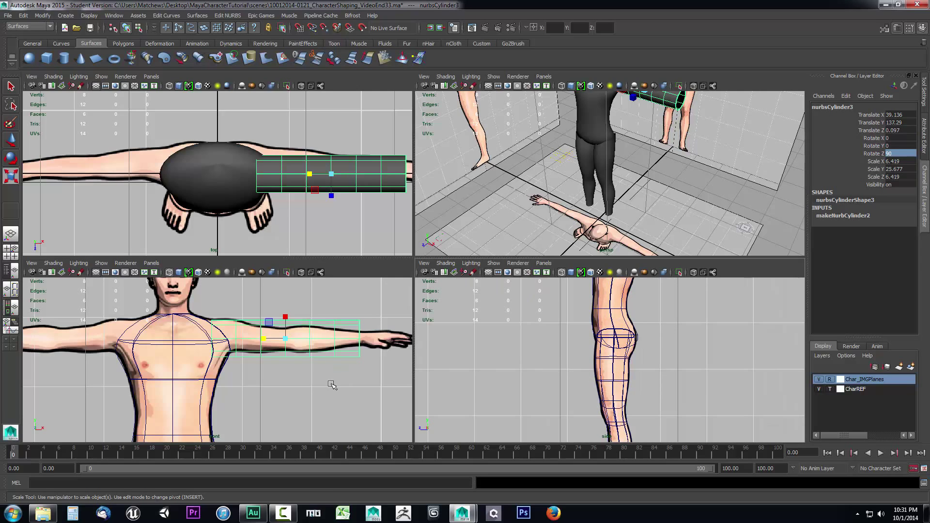
middle_click_drag(331, 385, 330, 400, "alt")
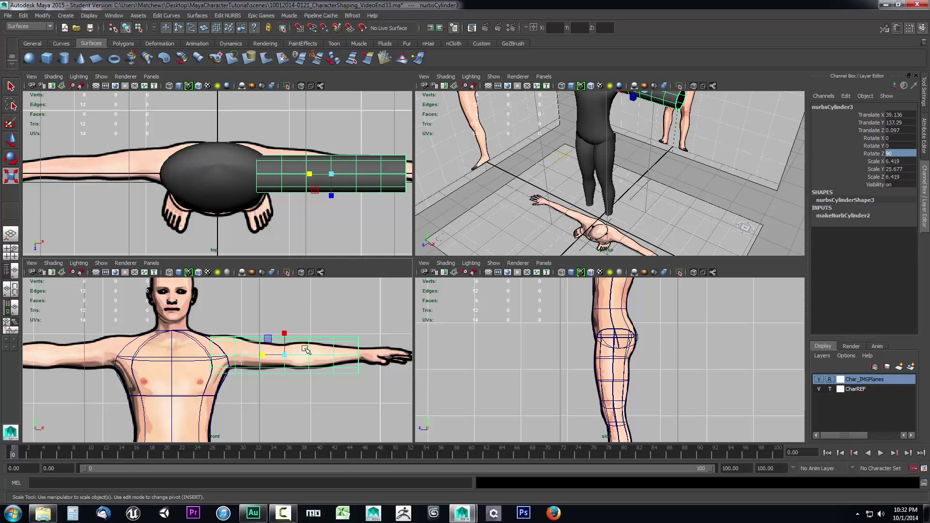
- Show the arm cylinder's control vertices and move the shoulder-end rows inward along X into the torso
right_click_drag(306, 350, 270, 312)
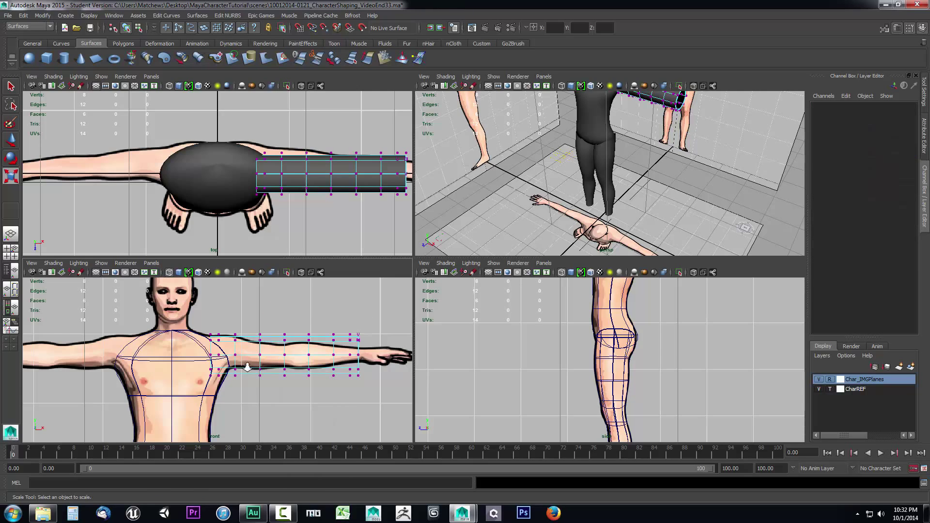
scroll(247, 367, "up", 3)
left_click_drag(199, 318, 198, 346)
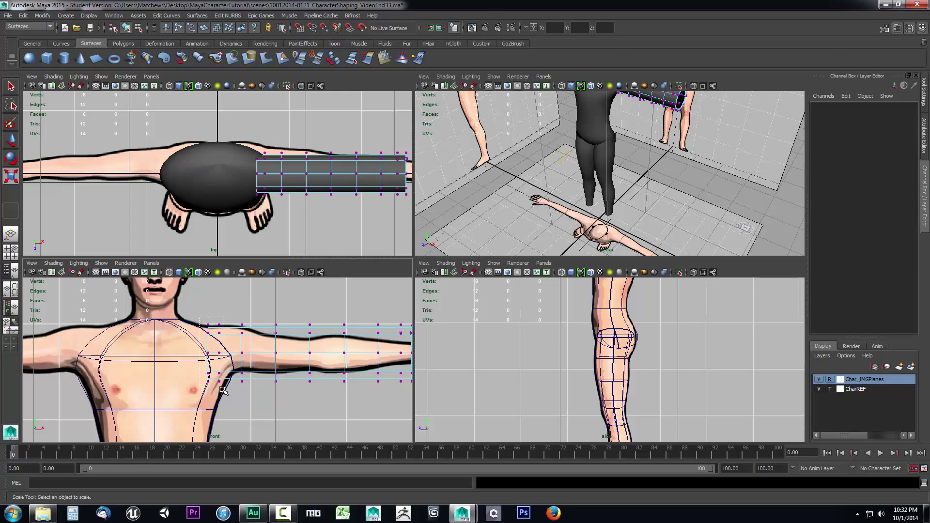
left_click_drag(223, 390, 224, 391)
key("w")
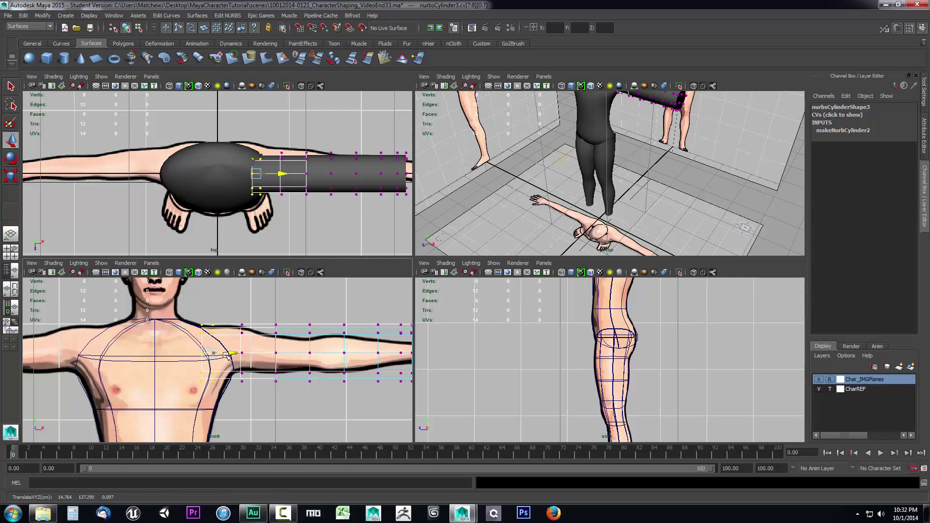
left_click_drag(227, 355, 214, 355)
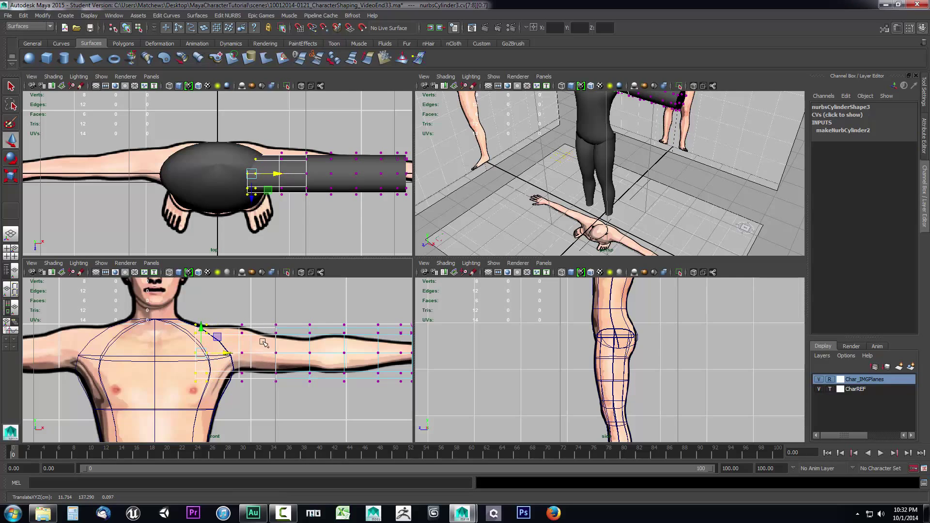
- Scale the control vertex rows from elbow to wrist, and the mid-upper-arm row, vertically to fit the arm outline in the front view
middle_click_drag(390, 392, 300, 383, "alt")
scroll(316, 390, "down", 2)
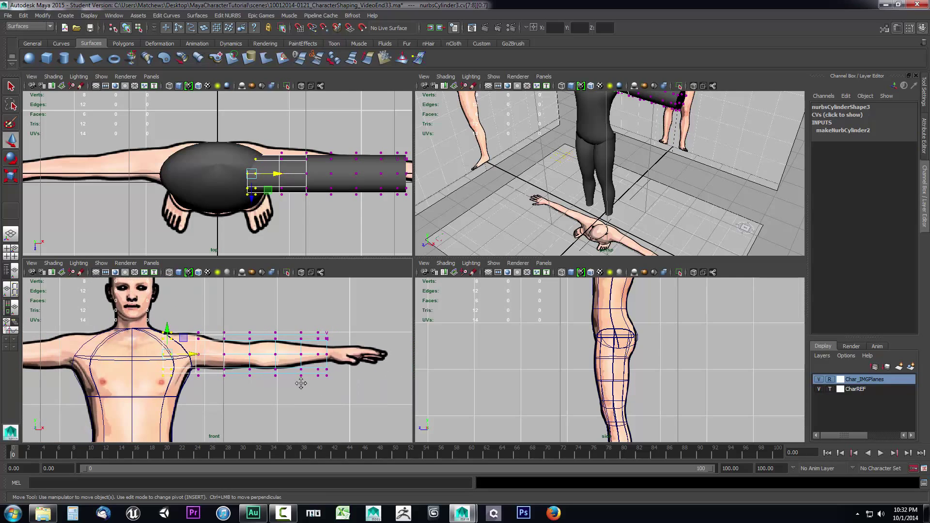
left_click_drag(238, 322, 339, 388)
key("r")
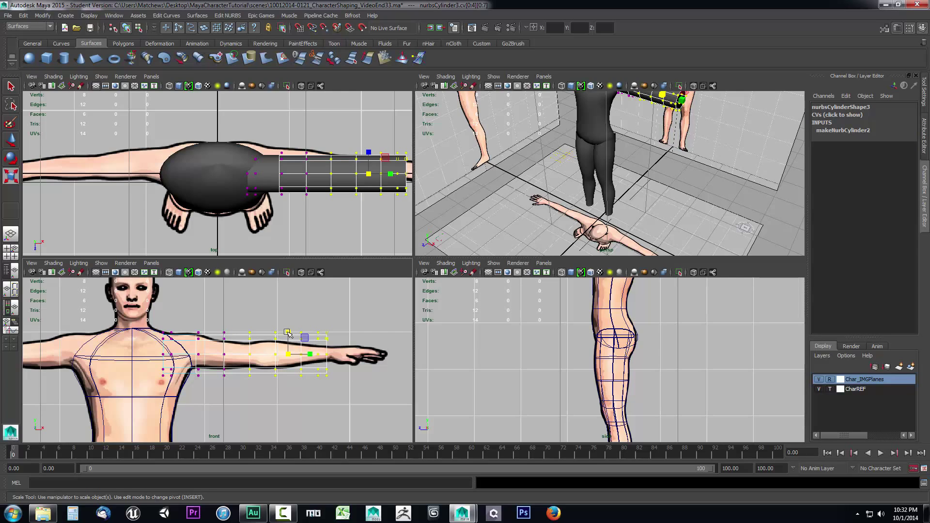
left_click_drag(287, 332, 290, 341)
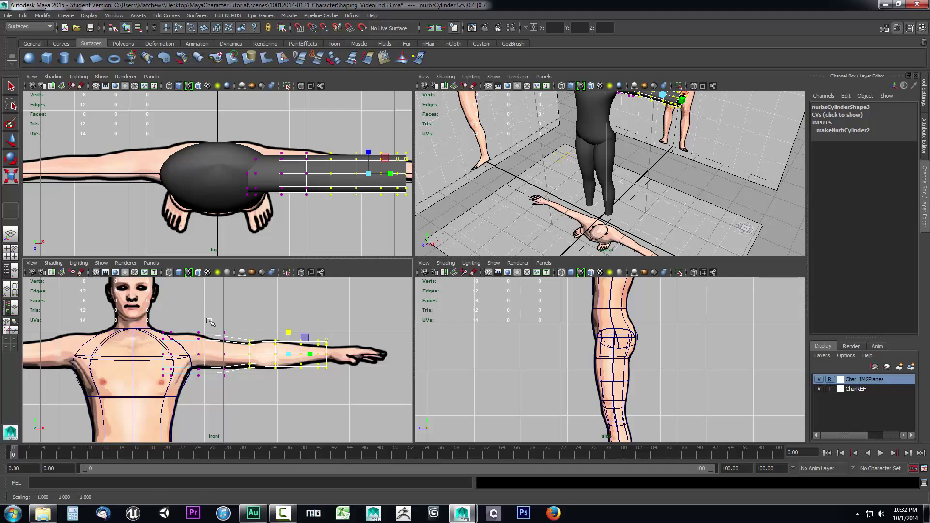
left_click_drag(240, 388, 224, 340)
scroll(257, 390, "up", 3)
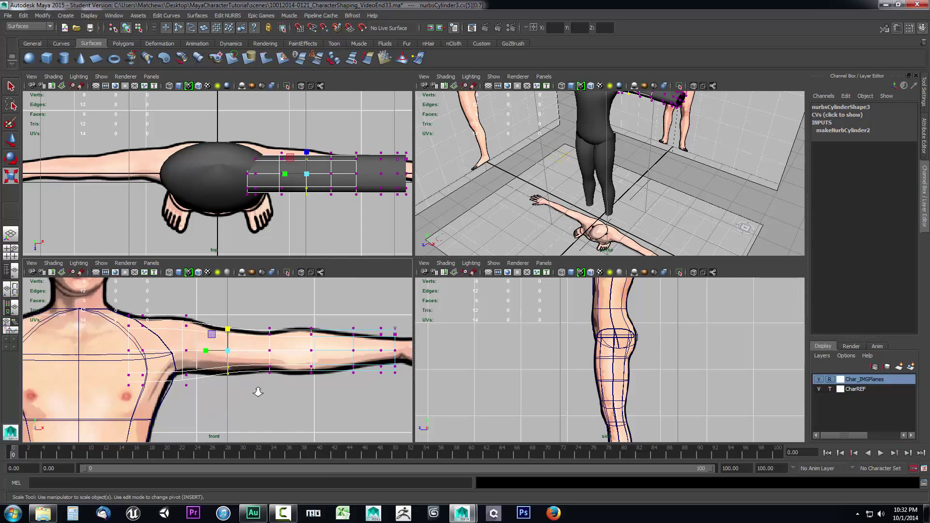
- Narrow the wrist-end control vertex rows and the adjacent lower-forearm row vertically to match the reference outline
scroll(257, 390, "down", 3)
key("space")
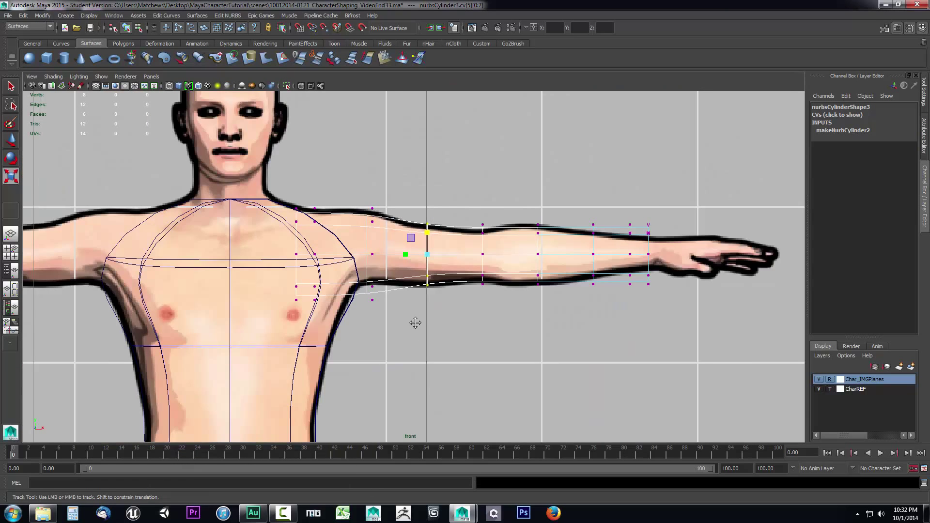
middle_click_drag(413, 322, 420, 342, "alt")
middle_click_drag(506, 347, 386, 348, "alt")
left_click_drag(510, 241, 561, 352)
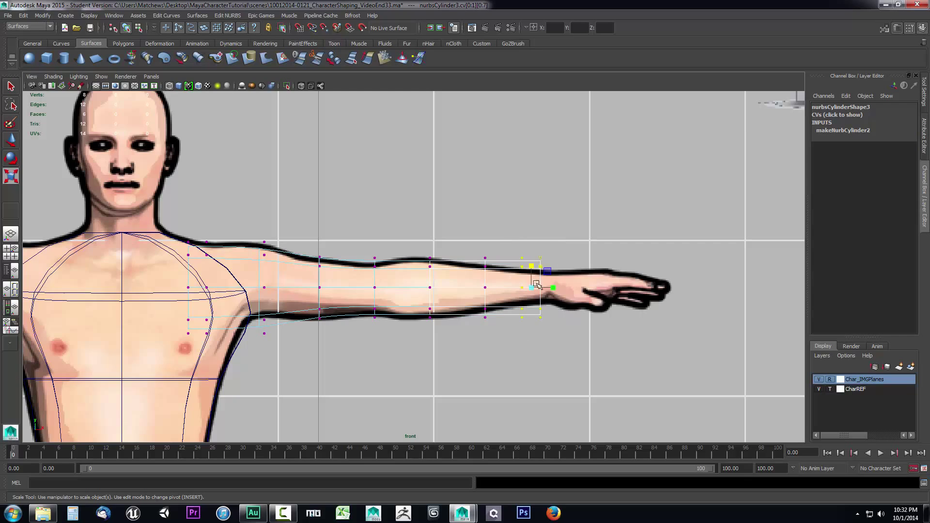
left_click_drag(532, 278, 532, 266)
left_click_drag(458, 250, 499, 343)
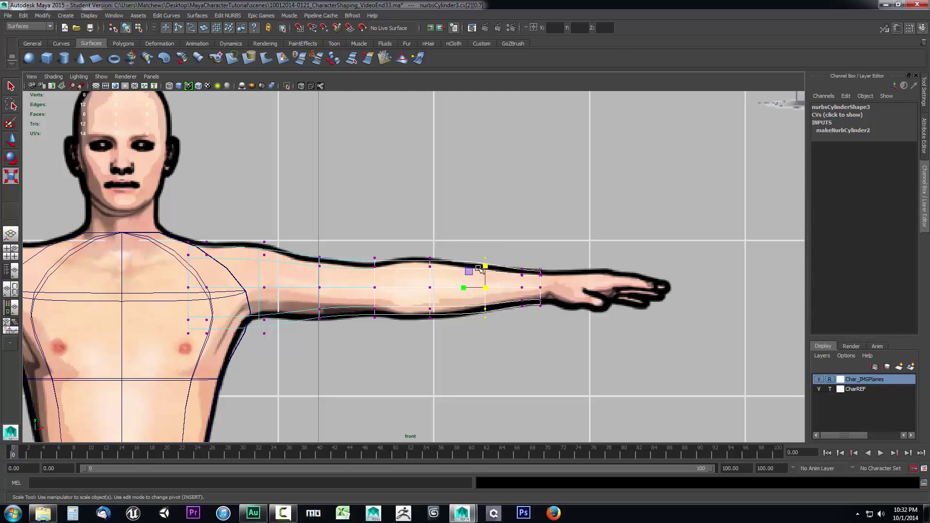
left_click_drag(485, 266, 485, 272)
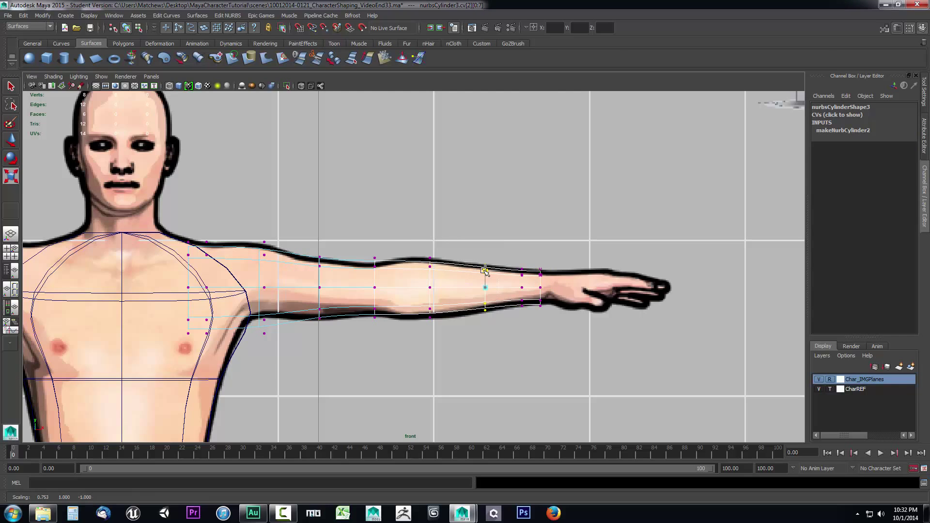
- Enlarge the upper-forearm control vertex row vertically to match the forearm bulge, and select the elbow row for scaling
left_click_drag(411, 247, 446, 341)
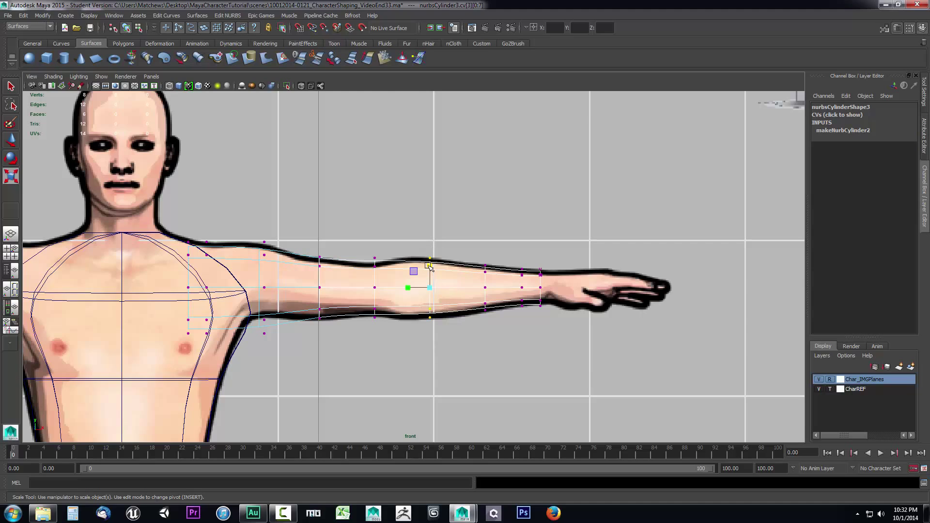
left_click_drag(429, 265, 394, 339)
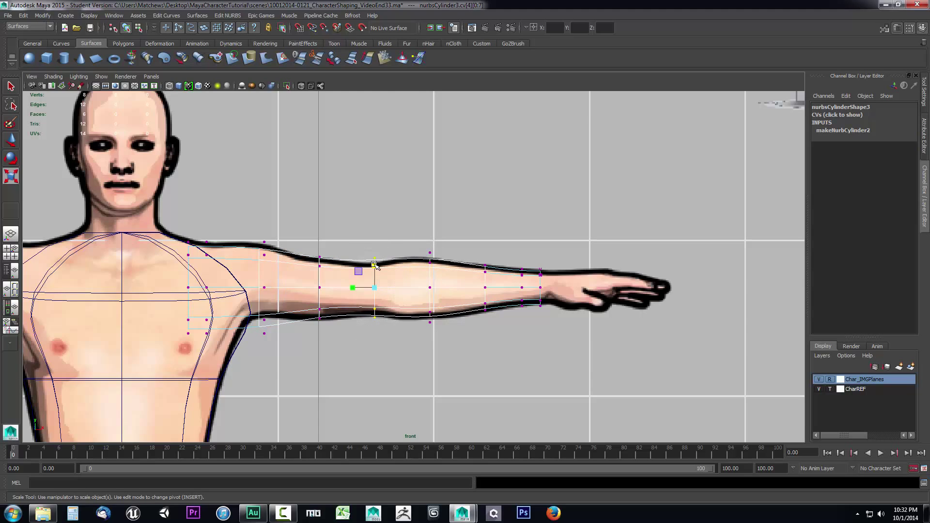
left_click(375, 266)
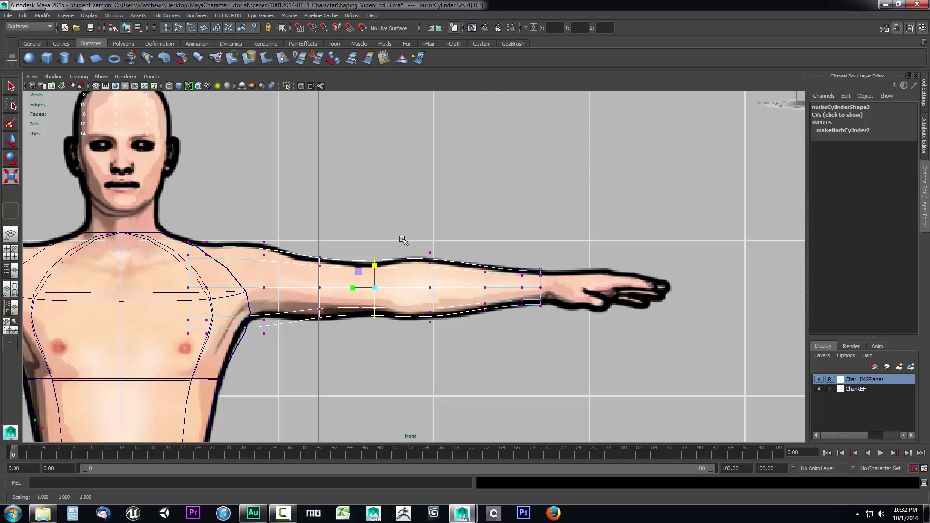
- Lower the top control vertices of the elbow row to follow the dip in the arm outline
left_click_drag(359, 249, 388, 272)
key("w")
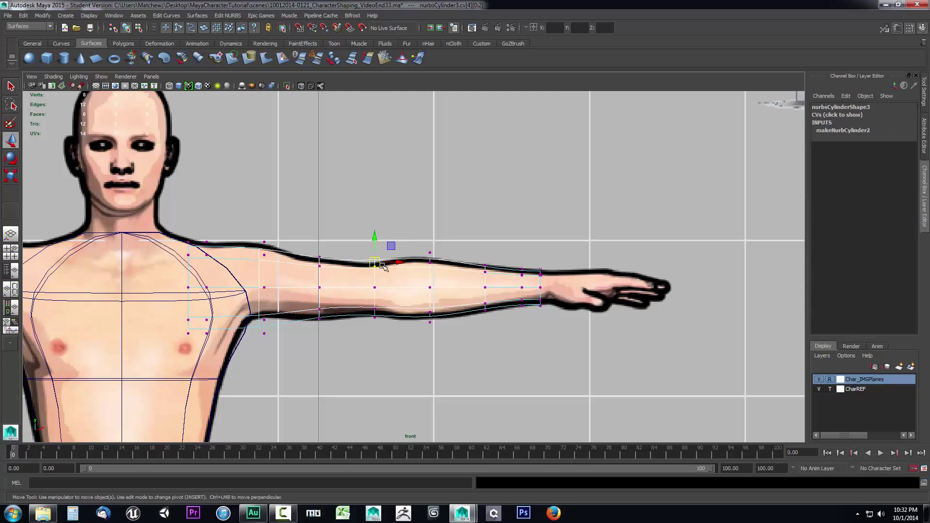
left_click_drag(375, 237, 376, 245)
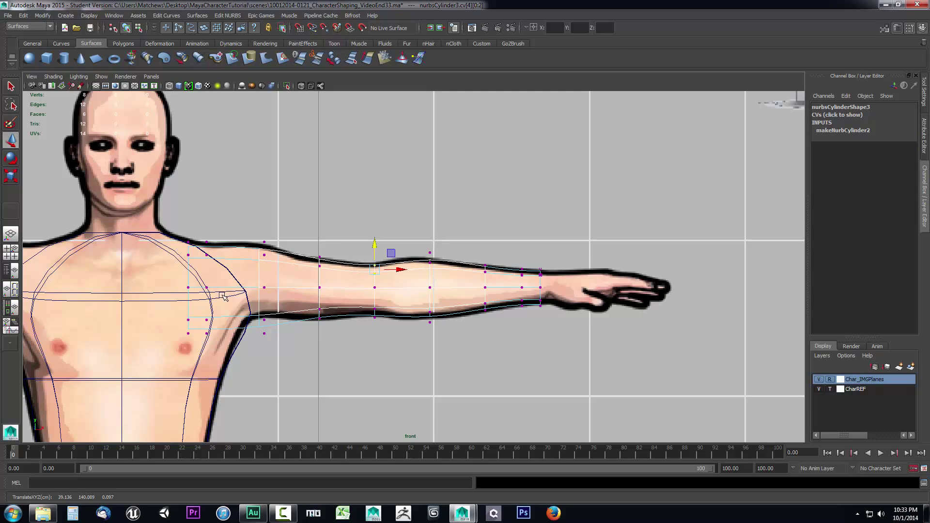
left_click_drag(359, 299, 403, 347)
left_click_drag(354, 253, 382, 276)
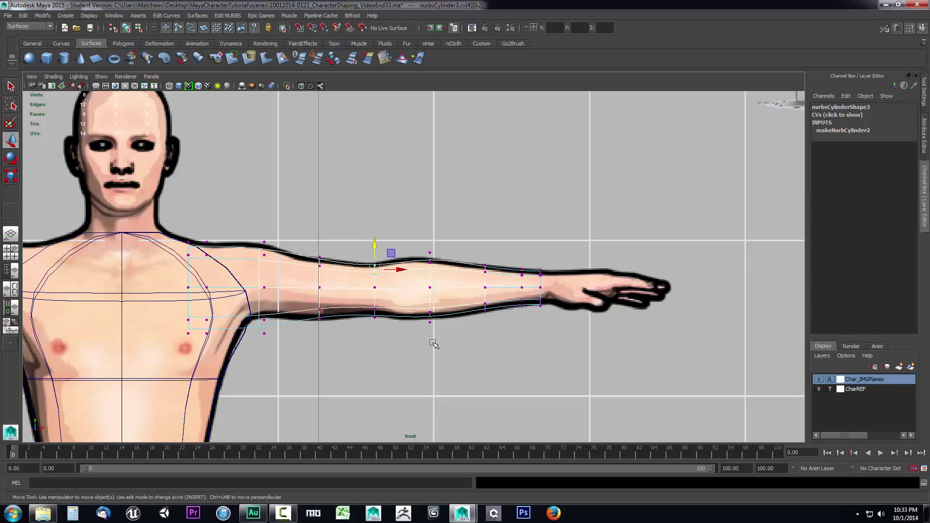
- Raise the bottom control vertices at the armpit and lower those of the mid-upper-arm row to fit the underside of the arm
left_click_drag(253, 316, 284, 350)
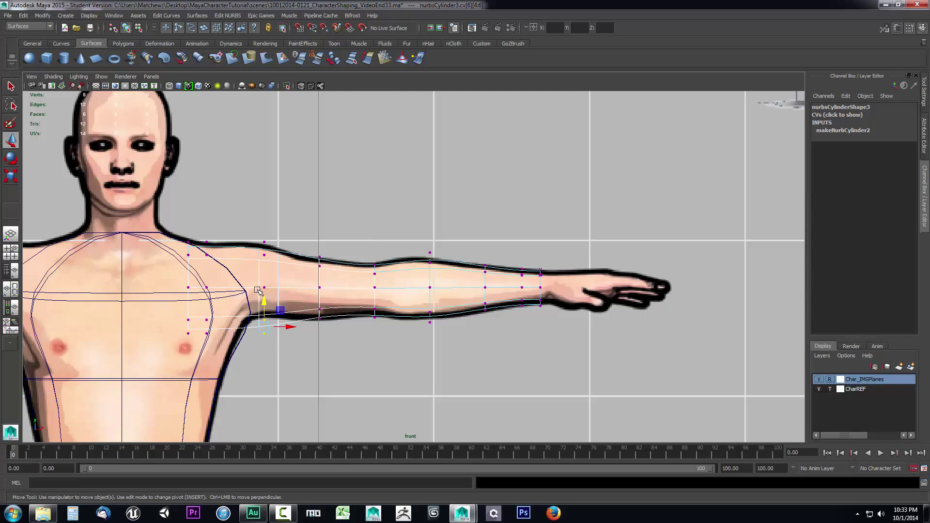
left_click(262, 303)
left_click_drag(284, 344, 329, 325)
left_click_drag(318, 291, 320, 297)
left_click(320, 295)
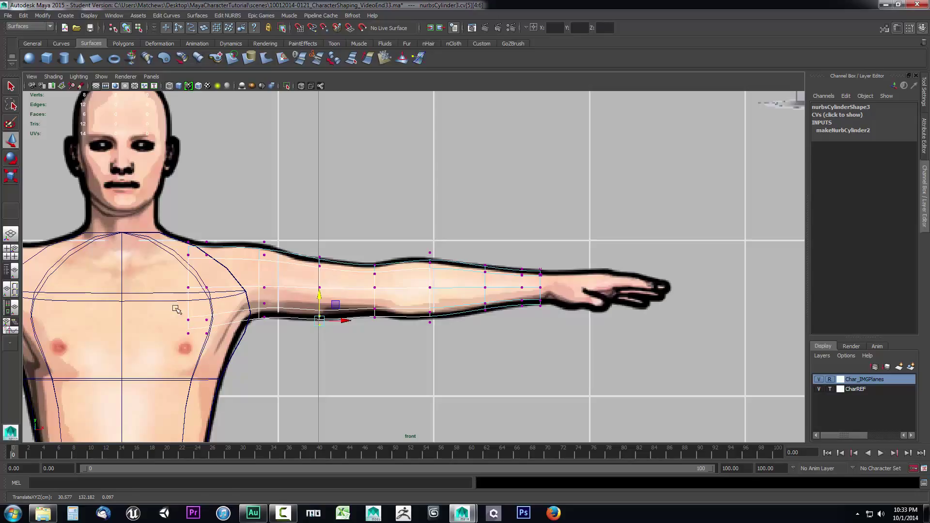
- Show the top view in wireframe and hide the torso and leg surfaces, leaving the arm cylinder over the reference
left_click_drag(177, 311, 215, 356)
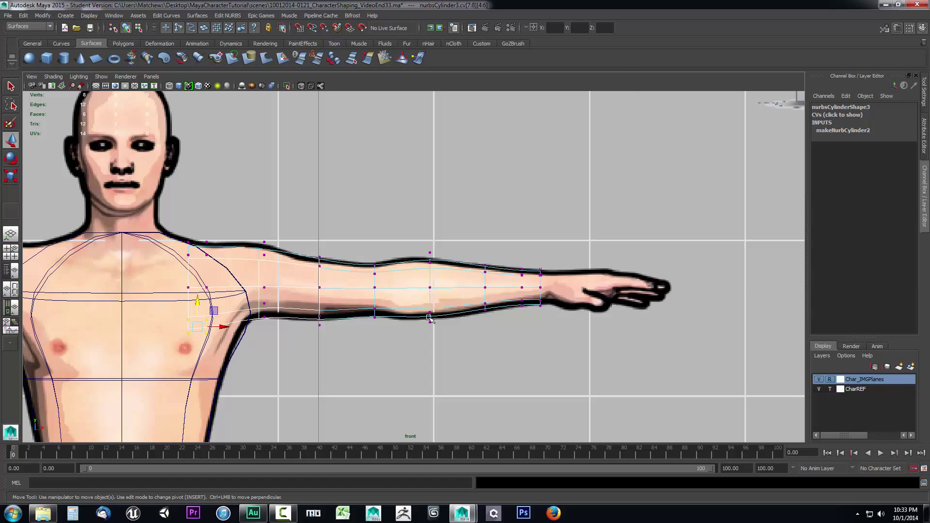
key("space")
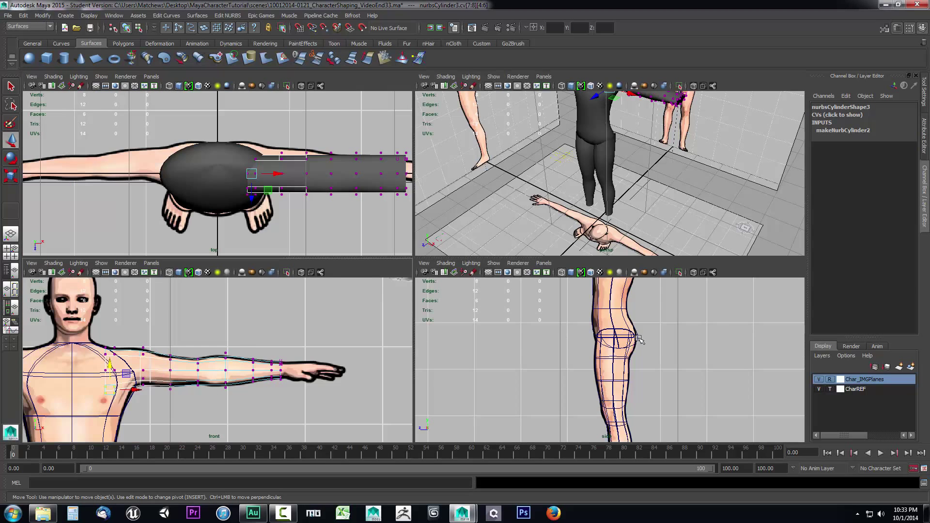
key("space")
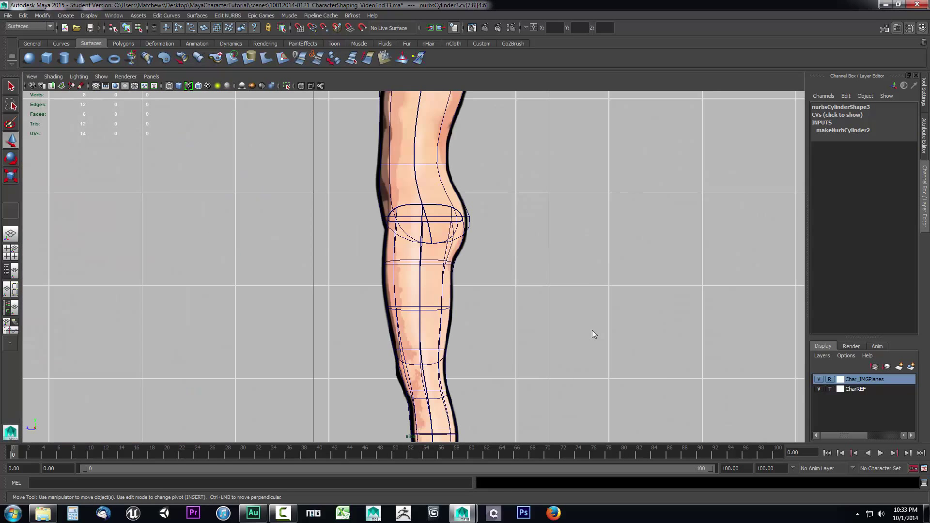
left_click(573, 190, "alt")
middle_click_drag(573, 191, 568, 347, "alt")
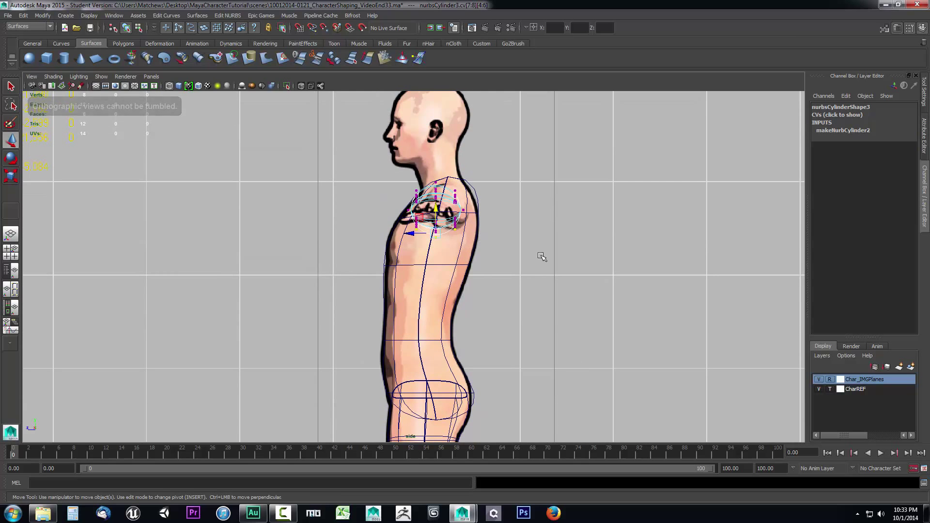
key("space")
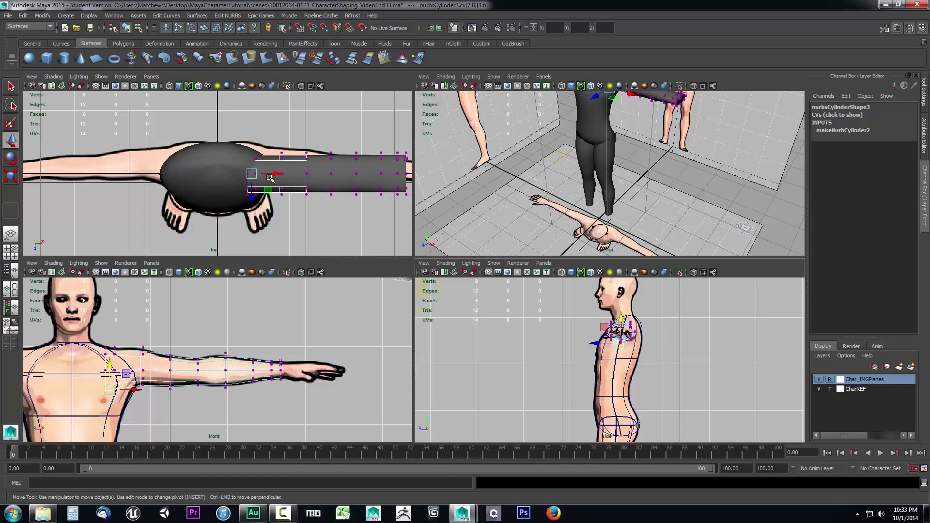
key("space")
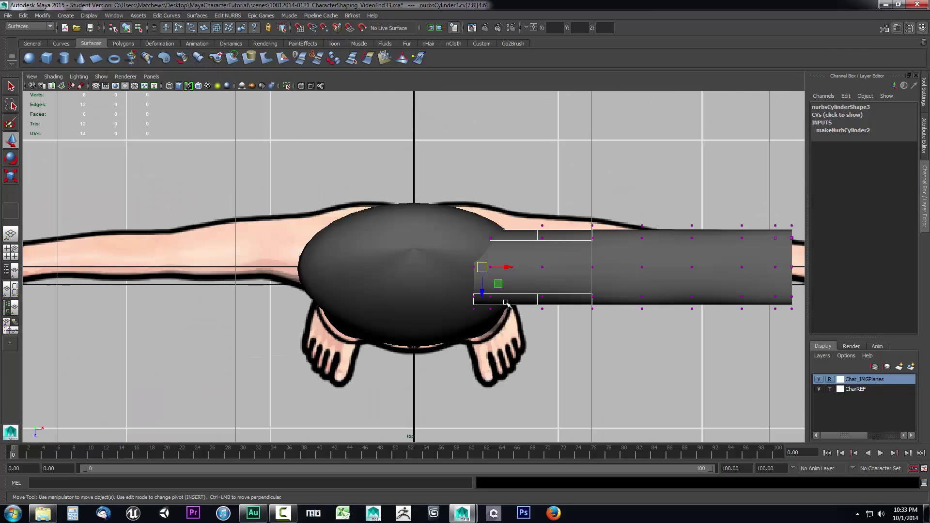
middle_click_drag(551, 365, 498, 351, "alt")
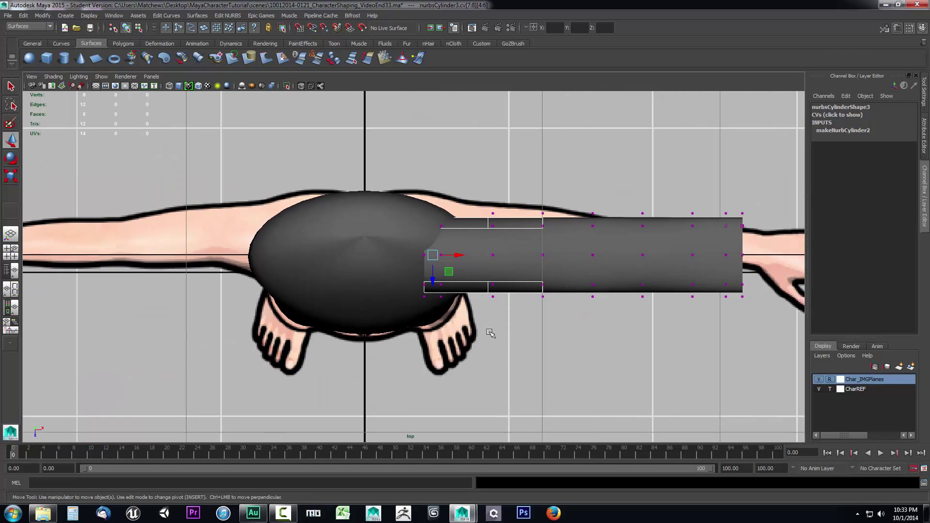
key("4")
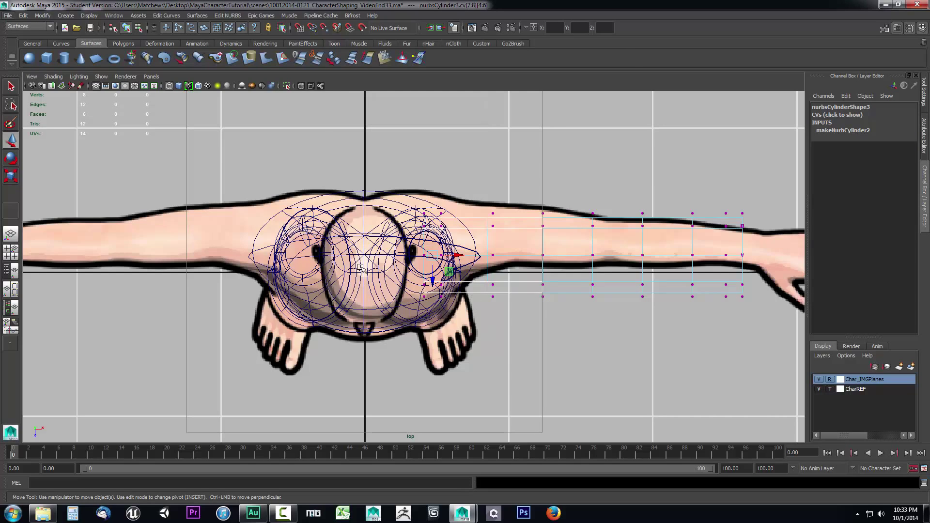
left_click_drag(285, 162, 400, 373)
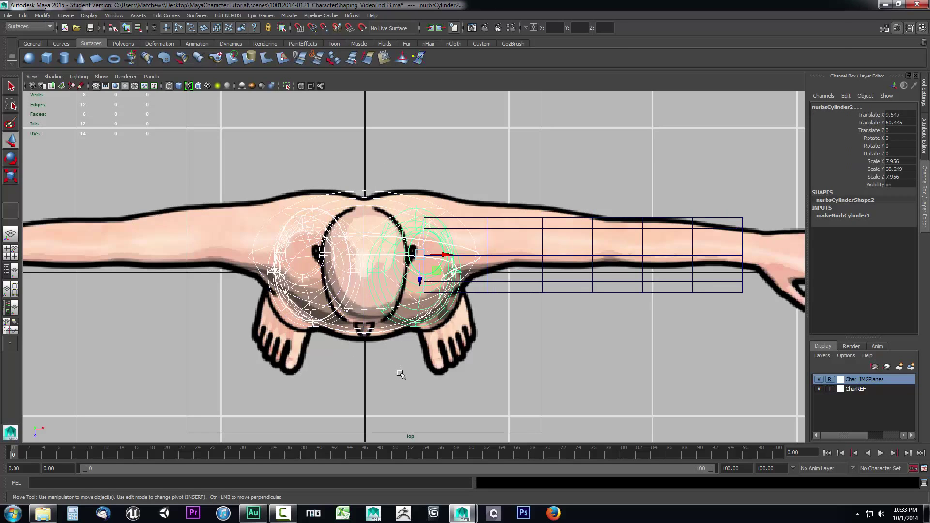
key("ctrl+h")
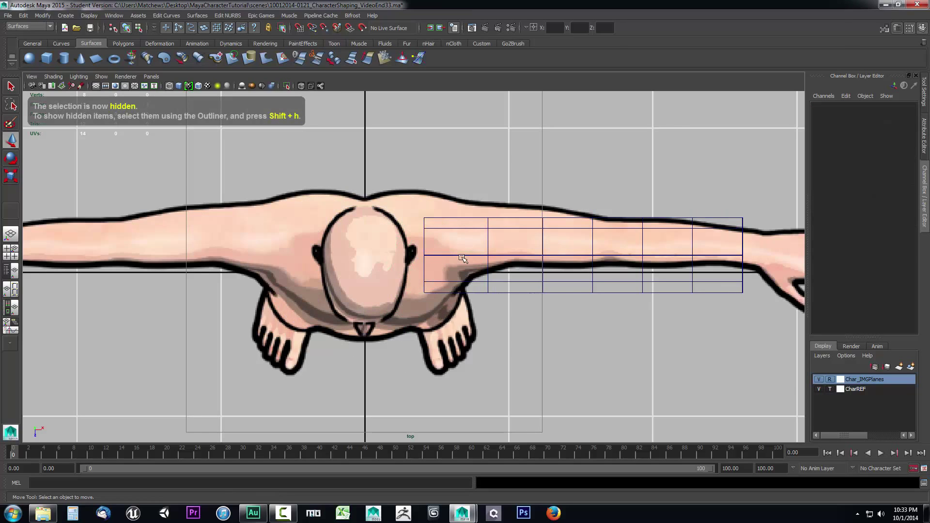
- Move all control vertices of the arm cylinder backward in the top view to line up with the reference arm
left_click_drag(382, 181, 494, 334)
right_click_drag(520, 250, 484, 250)
left_click_drag(406, 191, 473, 308)
middle_click_drag(565, 328, 513, 347, "alt")
right_click_drag(513, 347, 412, 302, "alt")
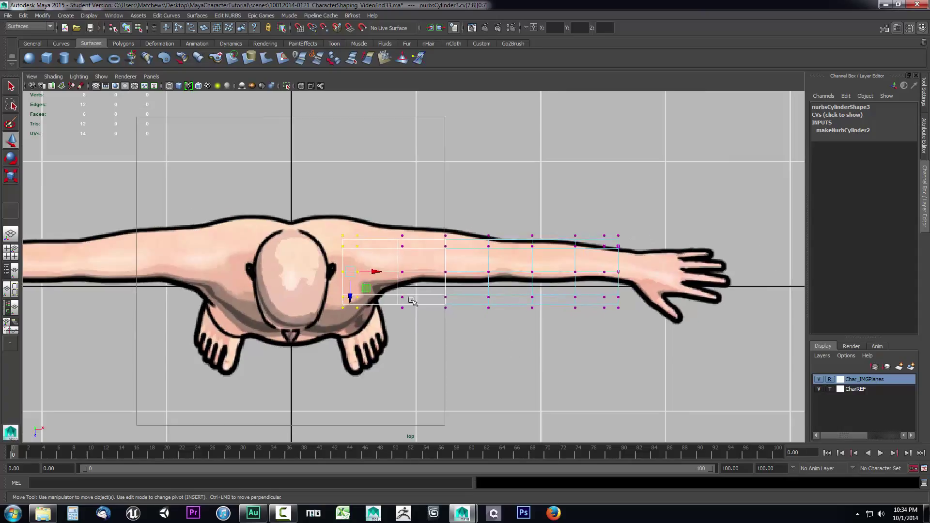
left_click_drag(482, 294, 481, 283)
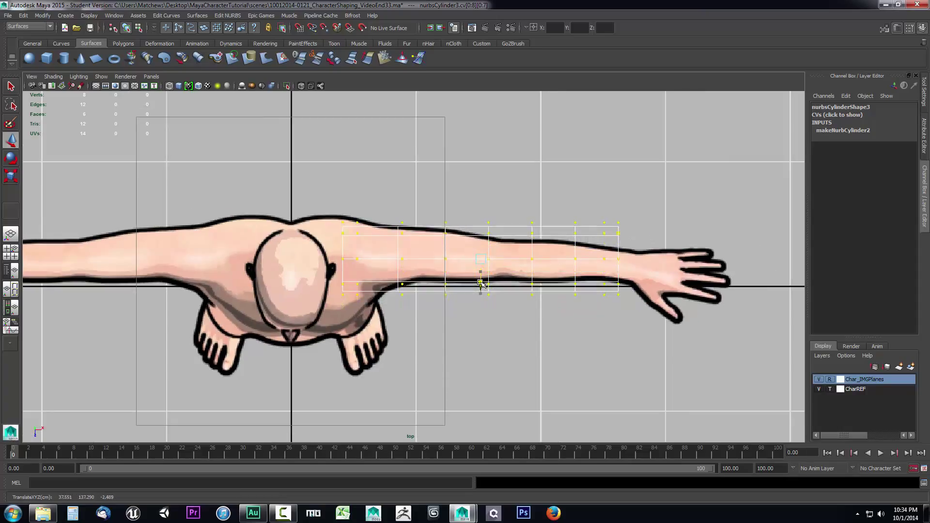
- Narrow the control vertex rows from the elbow to the wrist front to back to match the reference forearm
middle_click_drag(597, 322, 533, 322, "alt")
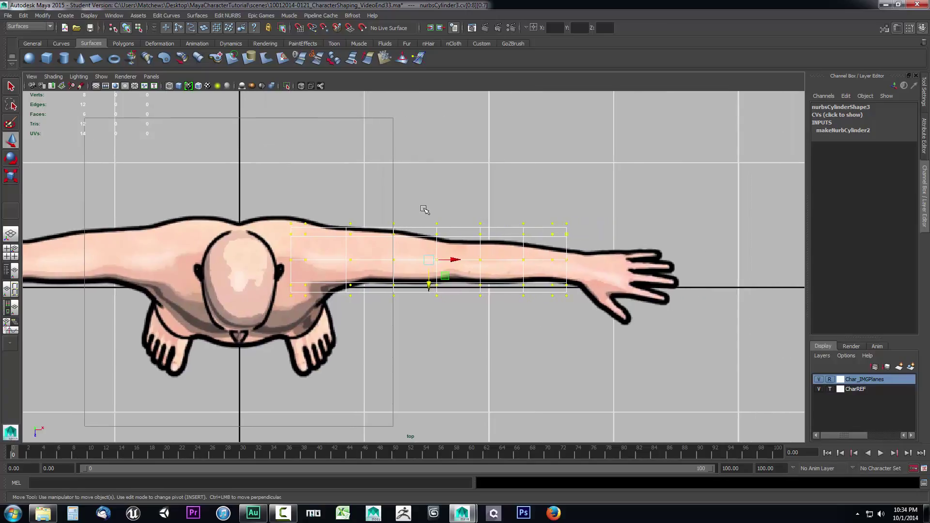
left_click_drag(519, 322, 624, 342)
key("r")
left_click_drag(502, 237, 504, 249)
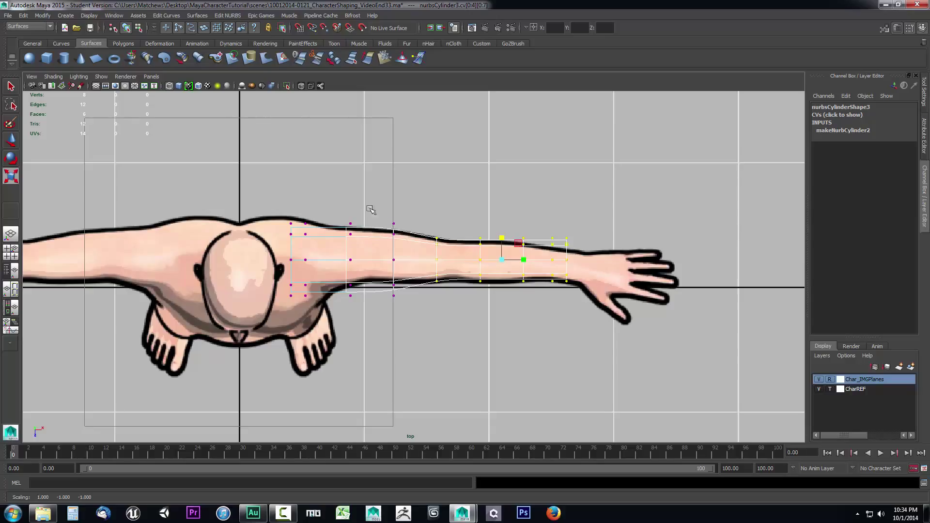
- Shift the wrist-end rows and the adjacent lower-forearm row slightly forward to follow the reference arm in the top view
middle_click_drag(535, 307, 462, 314, "alt")
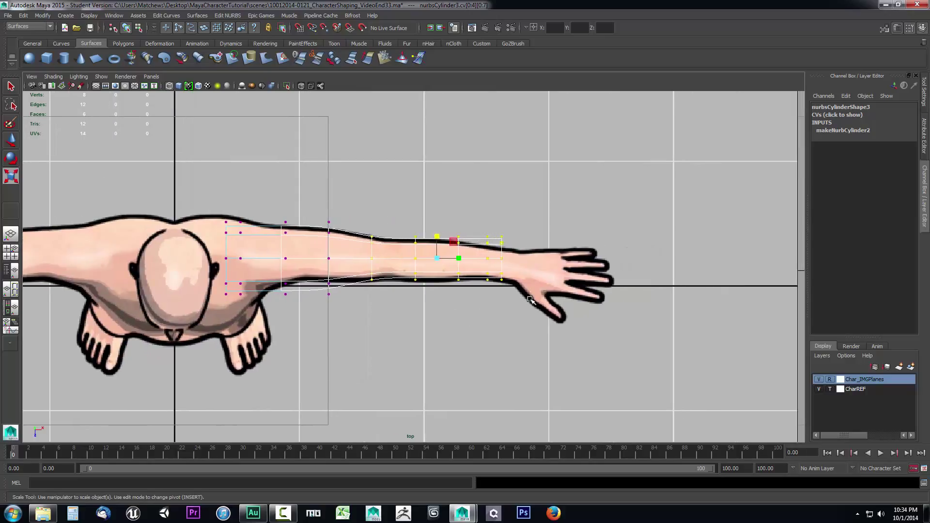
left_click_drag(528, 296, 487, 233)
key("w")
left_click_drag(494, 274, 496, 280)
left_click_drag(449, 231, 459, 280)
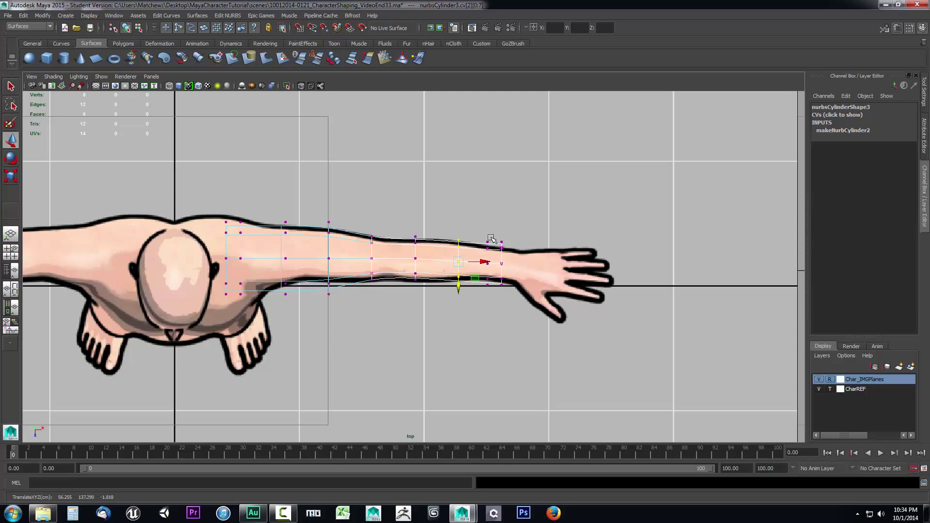
- Scale the wrist-end control vertex rows narrower front to back to fit the reference wrist
left_click_drag(471, 227, 534, 325)
key("r")
left_click_drag(494, 242, 496, 248)
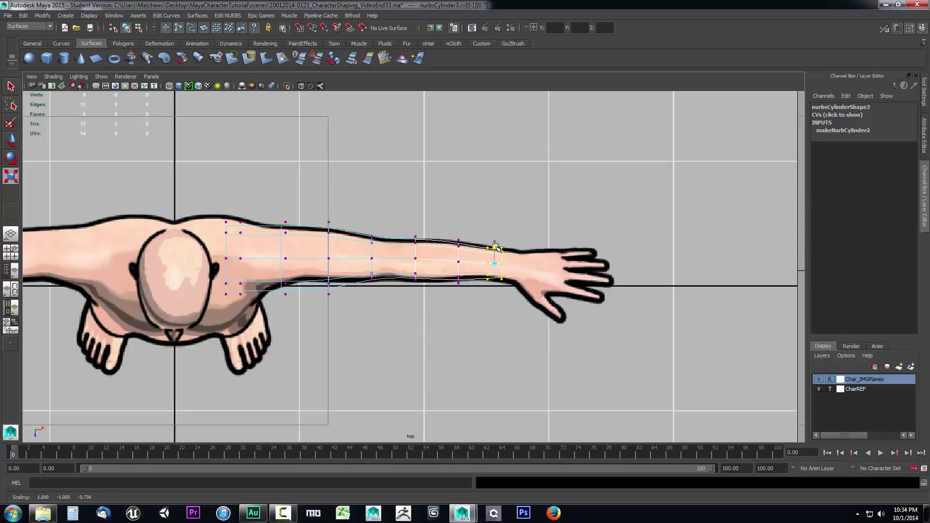
- Move the front control vertices of the elbow and upper-arm rows to match the front outline of the reference arm
middle_click_drag(386, 328, 429, 335, "alt")
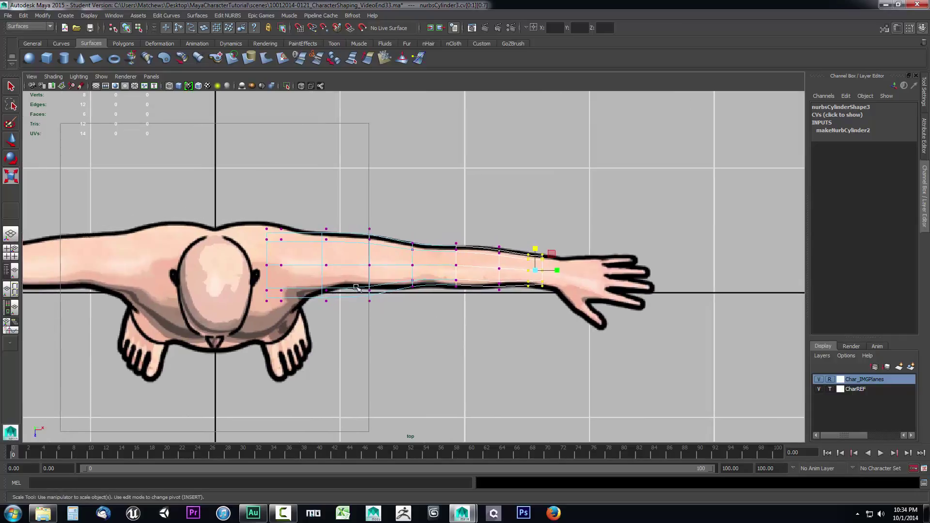
left_click_drag(360, 277, 368, 310)
key("w")
left_click_drag(403, 272, 412, 305)
left_click_drag(313, 279, 326, 307)
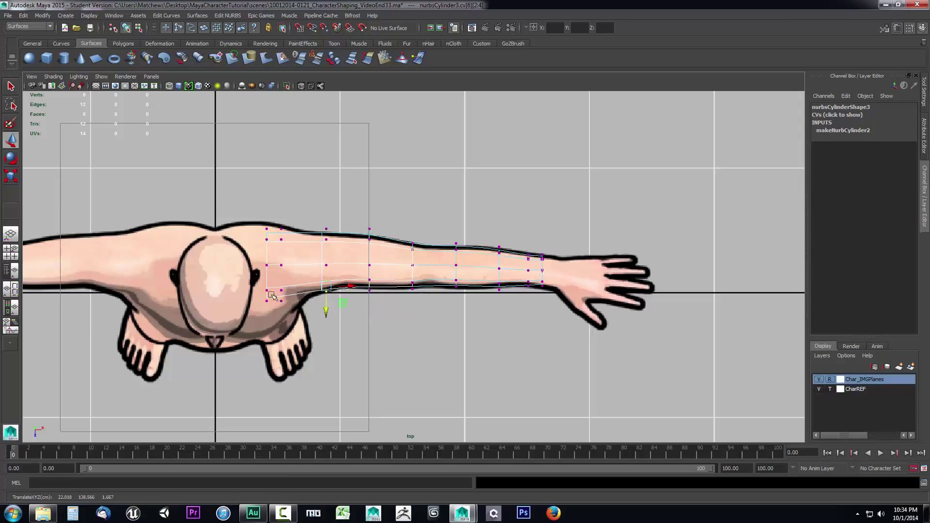
- Widen the shoulder-end rows forward and backward, and align the next row's back control vertices with the arm outline
left_click_drag(260, 285, 279, 328)
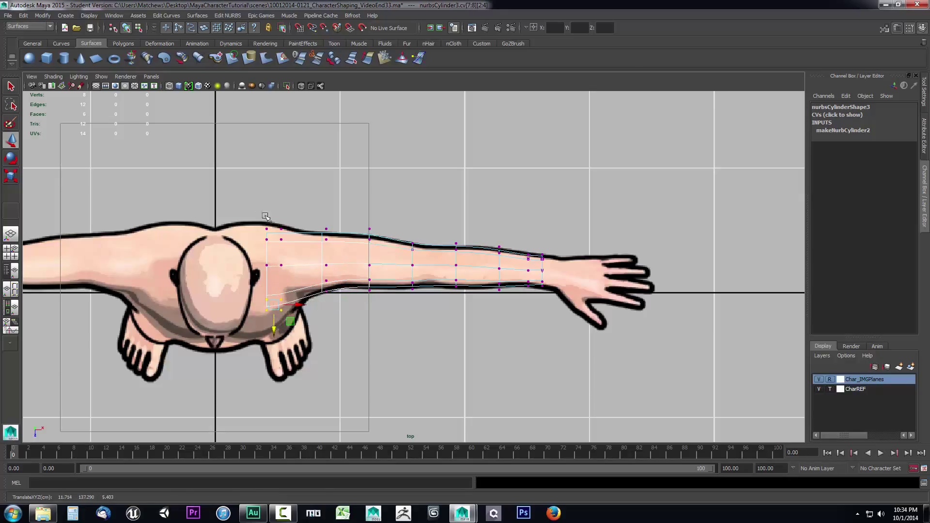
left_click_drag(252, 214, 294, 250)
left_click_drag(274, 255, 275, 248)
left_click_drag(316, 220, 326, 251)
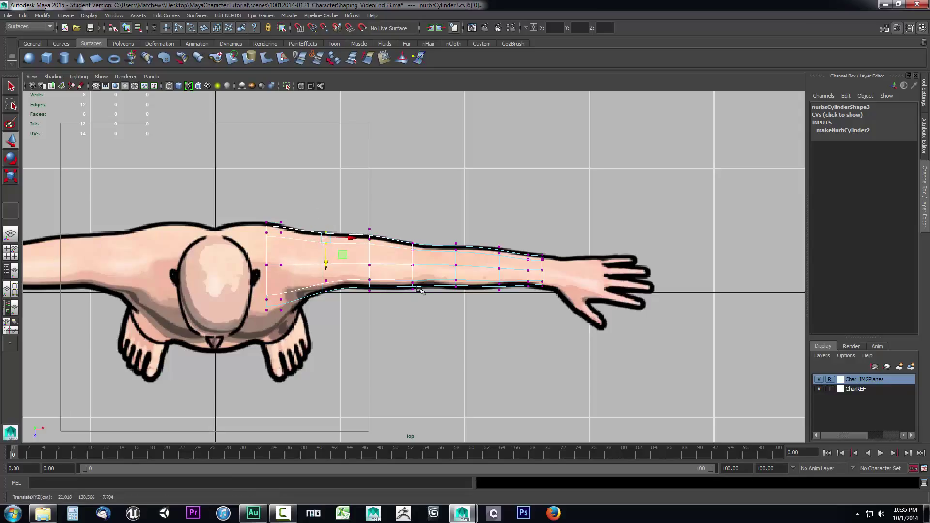
- Unhide nurbsSphere1, nurbsCylinder1 and nurbsCylinder2 so the torso and legs display with the arm in the perspective view
key("space")
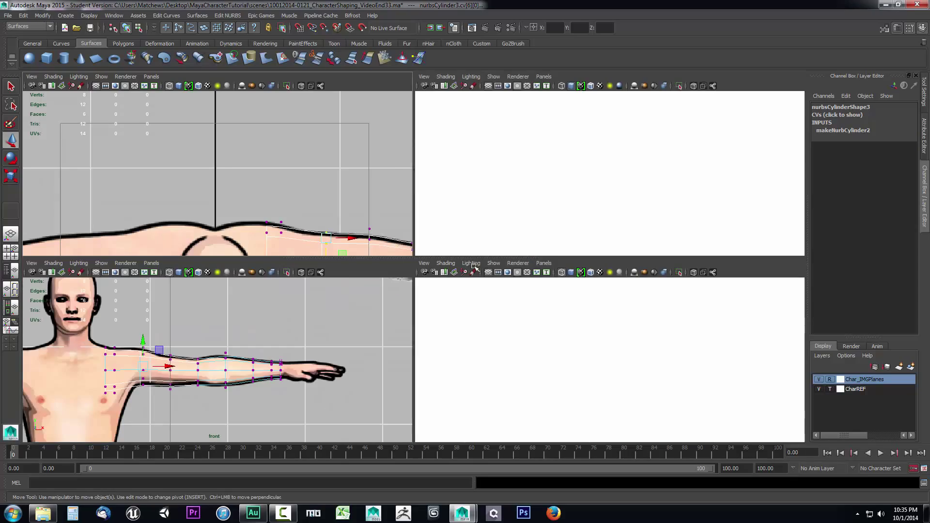
key("space")
left_click_drag(671, 208, 626, 274, "alt")
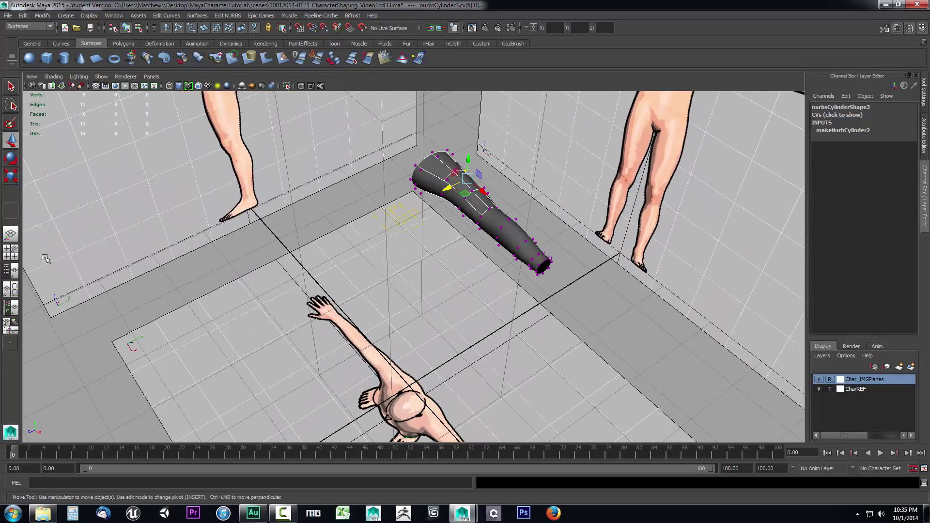
left_click(15, 272)
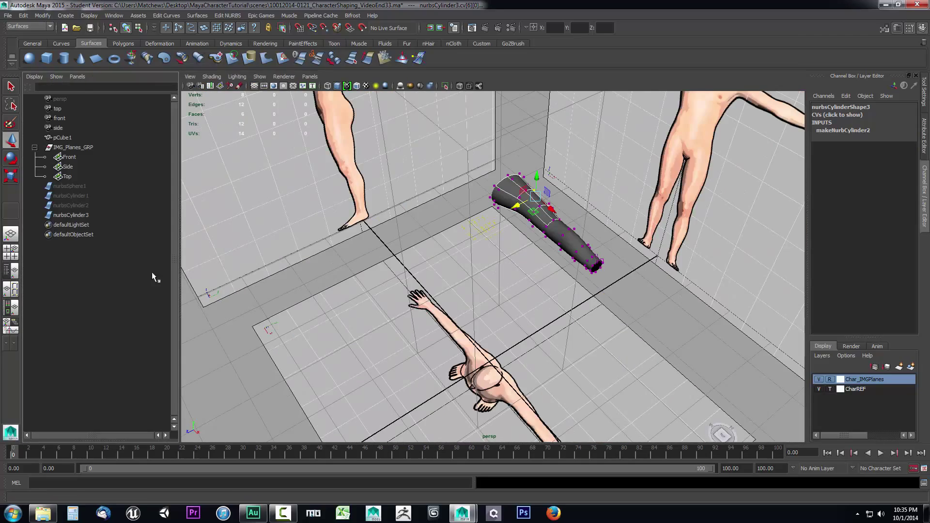
left_click(64, 186)
left_click(71, 206, "shift")
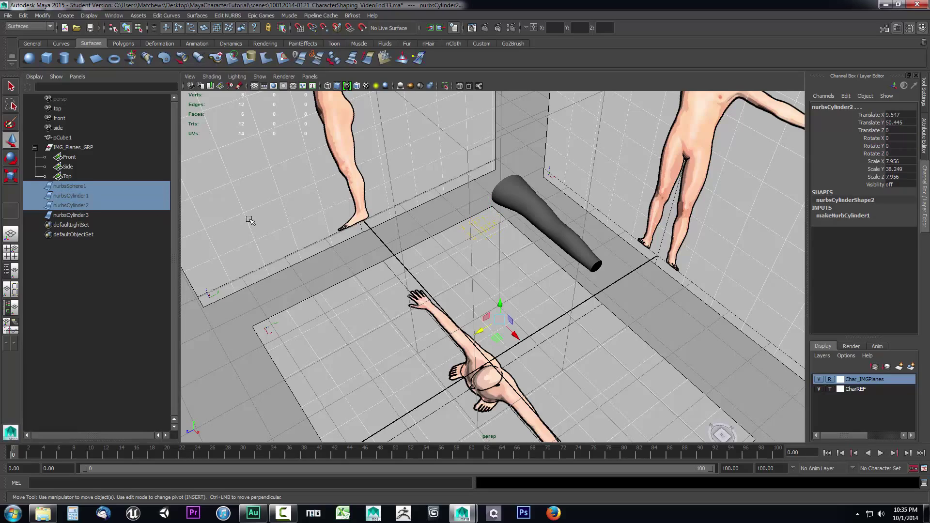
key("shift+h")
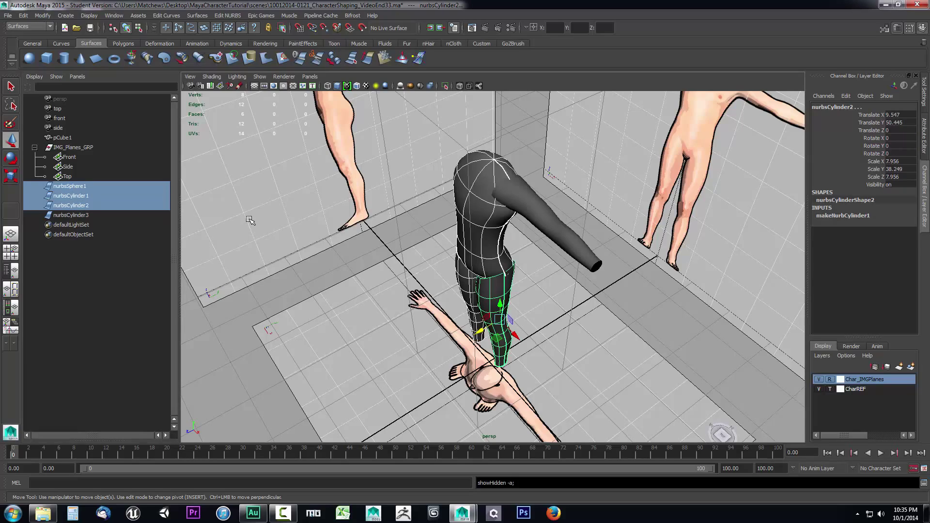
- Reshape the shoulder end of the arm in the top view by moving its back control vertices inward toward the torso
left_click_drag(504, 210, 518, 291, "alt")
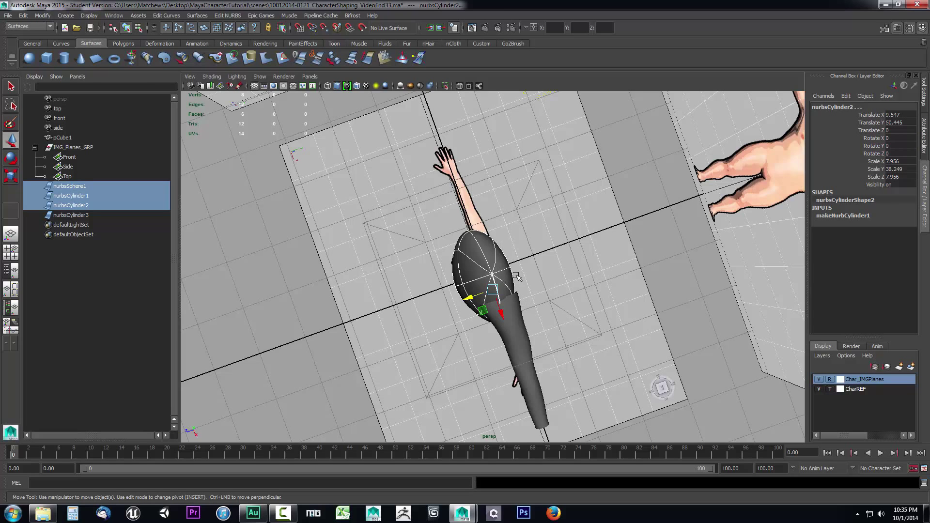
key("space")
key("space")
left_click(11, 252)
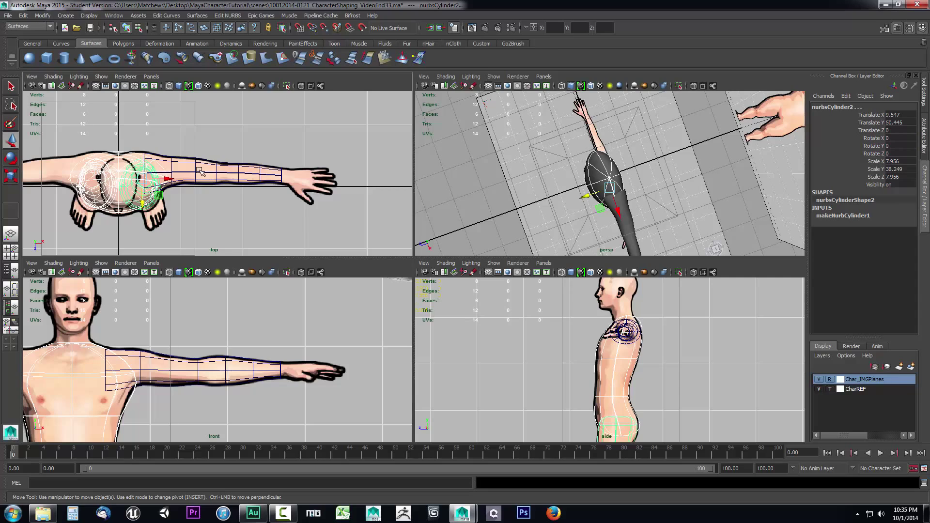
key("space")
middle_click_drag(233, 229, 365, 253, "alt")
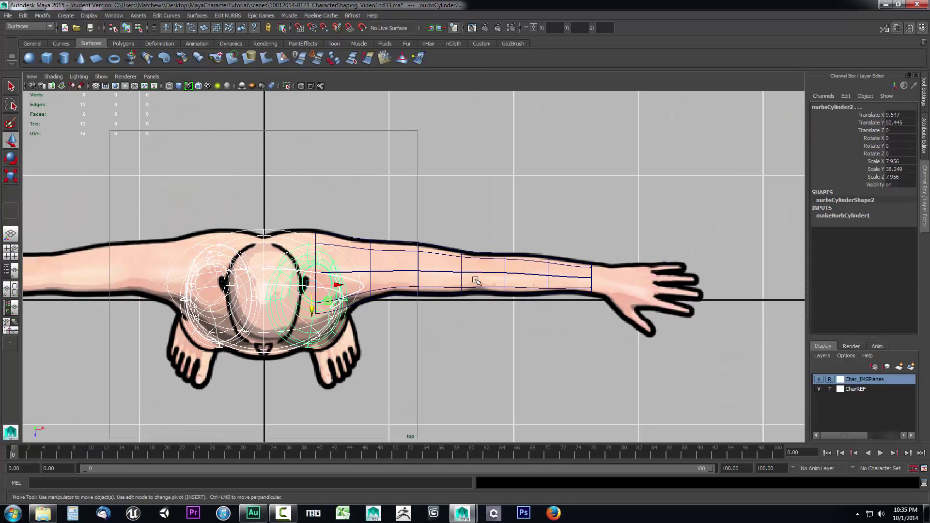
right_click_drag(453, 264, 428, 263)
left_click_drag(272, 213, 385, 265)
left_click(294, 209)
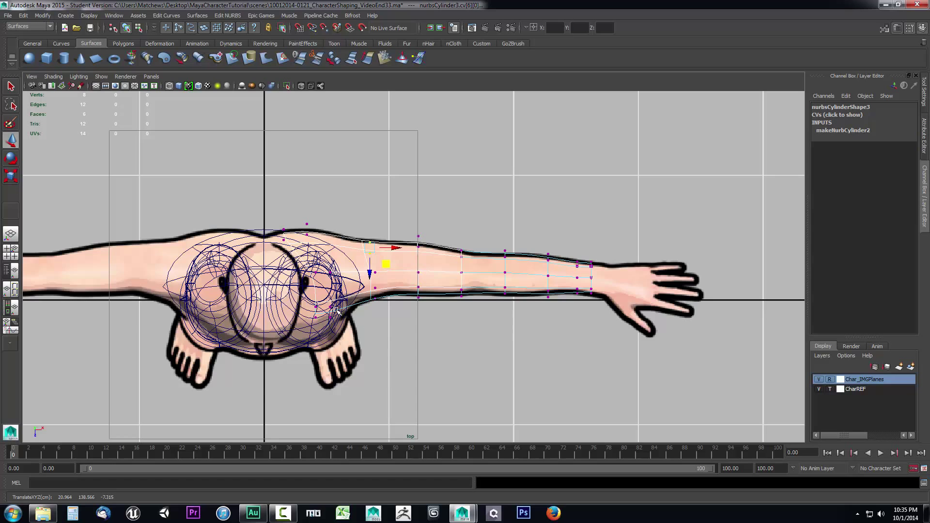
- Shift the lower control vertices at the shoulder end slightly outward in the front view and check the joint in perspective
key("space")
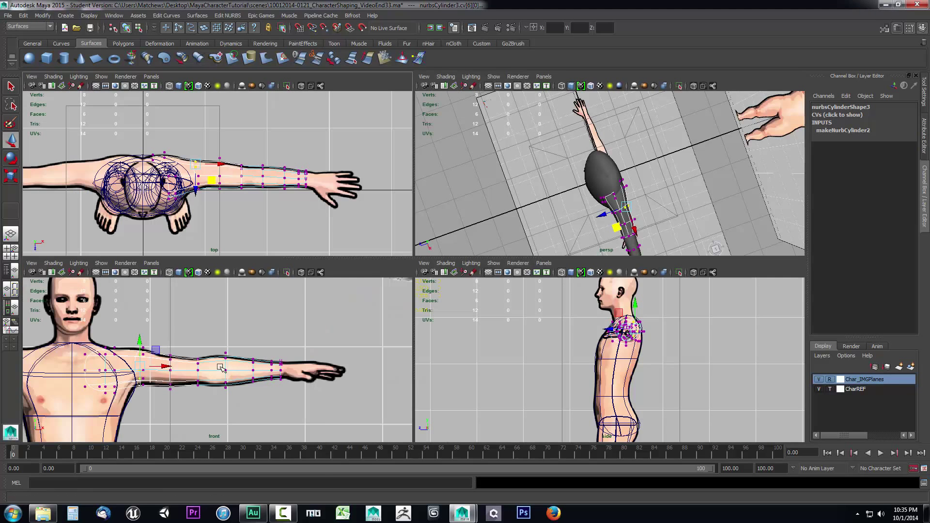
key("space")
middle_click_drag(295, 377, 388, 349, "alt")
scroll(389, 348, "up", 2)
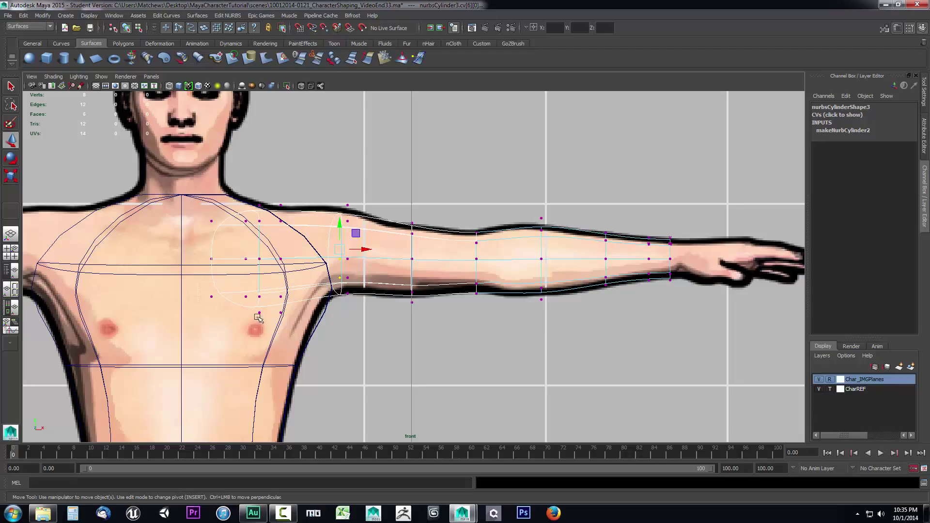
left_click_drag(293, 342, 204, 287)
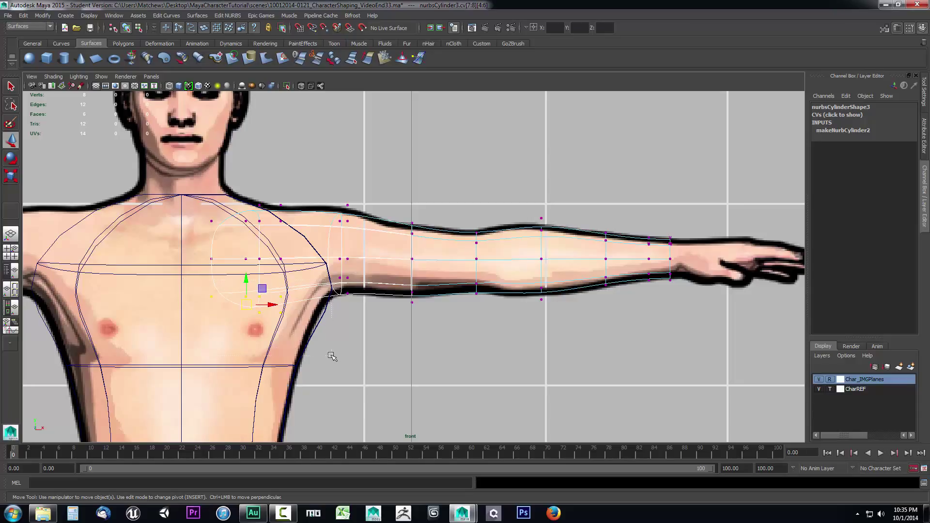
mouse_move(269, 288)
left_mouse_down()
mouse_move(266, 306)
mouse_move(274, 287)
left_mouse_up()
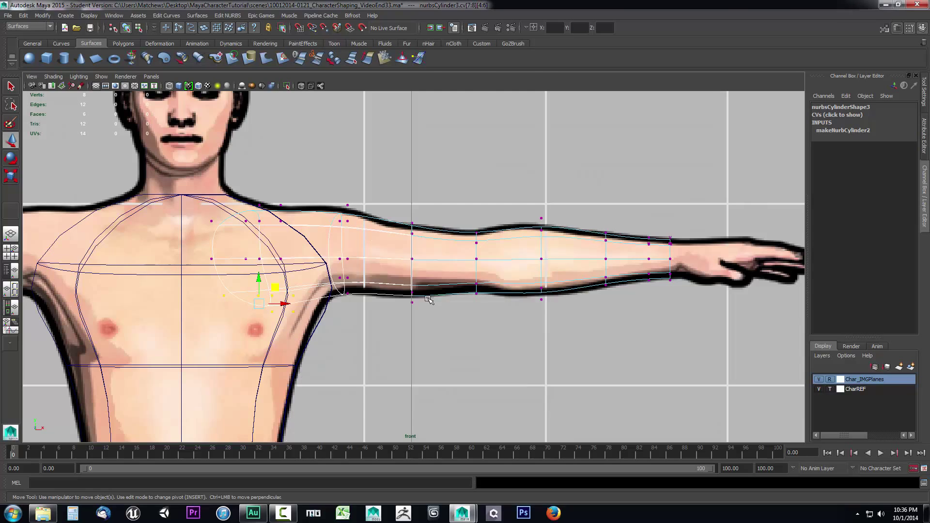
key("space")
key("space")
left_click_drag(538, 249, 438, 187, "alt")
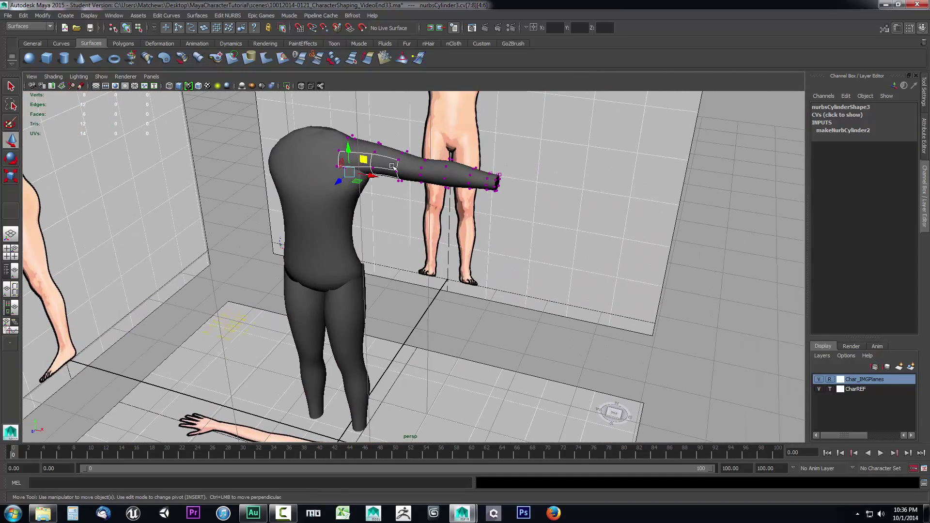
- Leave control-vertex editing on the arm, show the Outliner beside the perspective view, and group nurbsCylinder3
right_click_drag(392, 167, 420, 201)
left_click(472, 346)
left_click(400, 165)
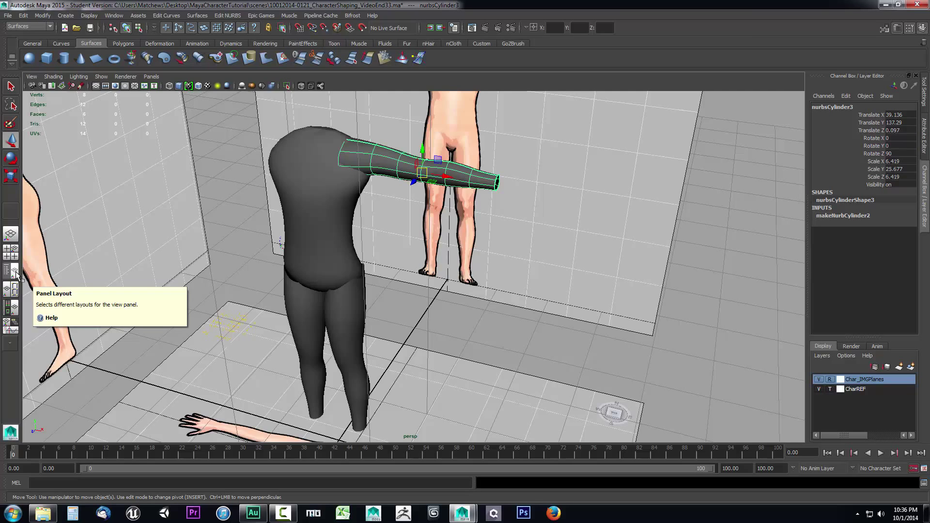
left_click(16, 274)
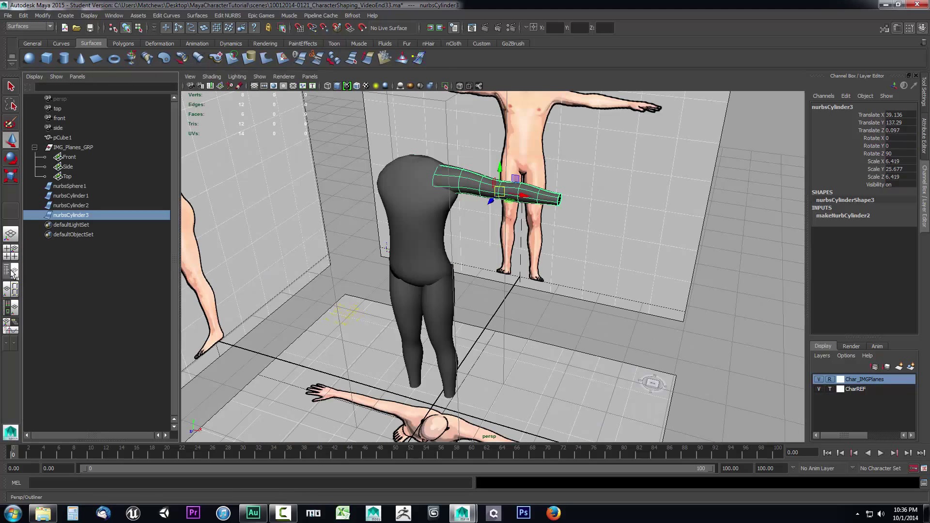
left_click(68, 207)
left_click(69, 214)
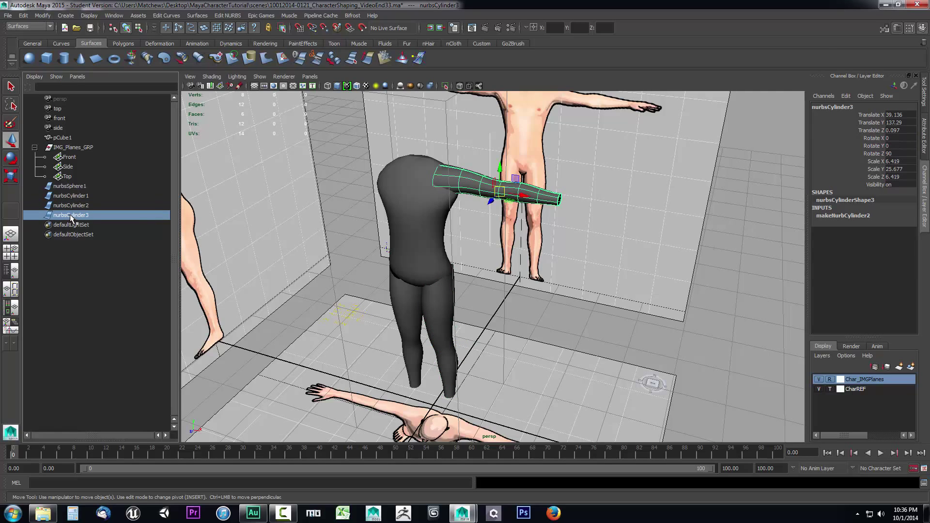
key("ctrl+g")
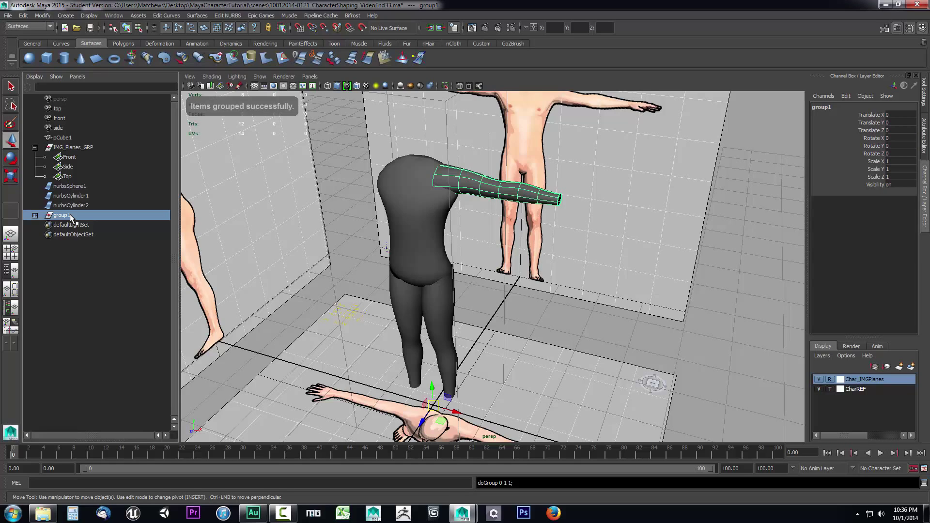
- Duplicate the arm group and mirror the copy to the other side of the body with a Scale X of -1
key("ctrl+g")
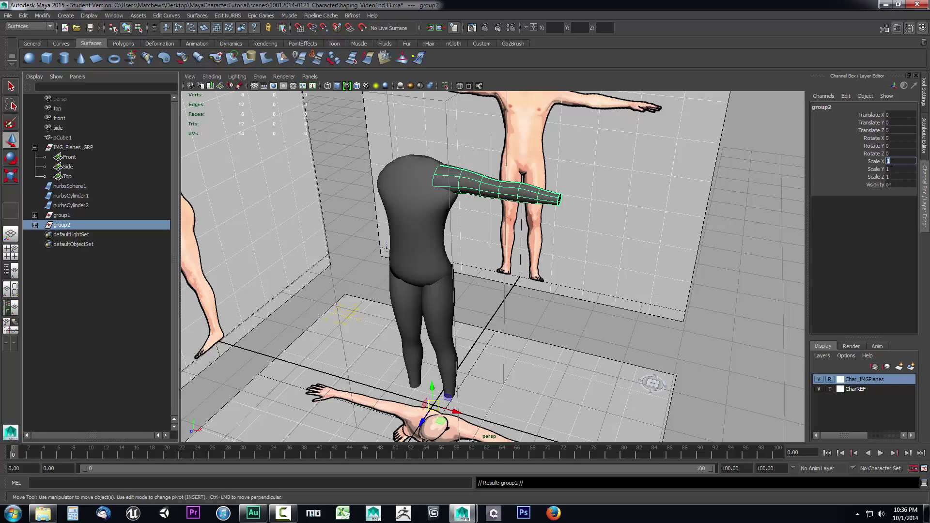
type("1")
key("Return")
left_click_drag(493, 217, 461, 254, "alt")
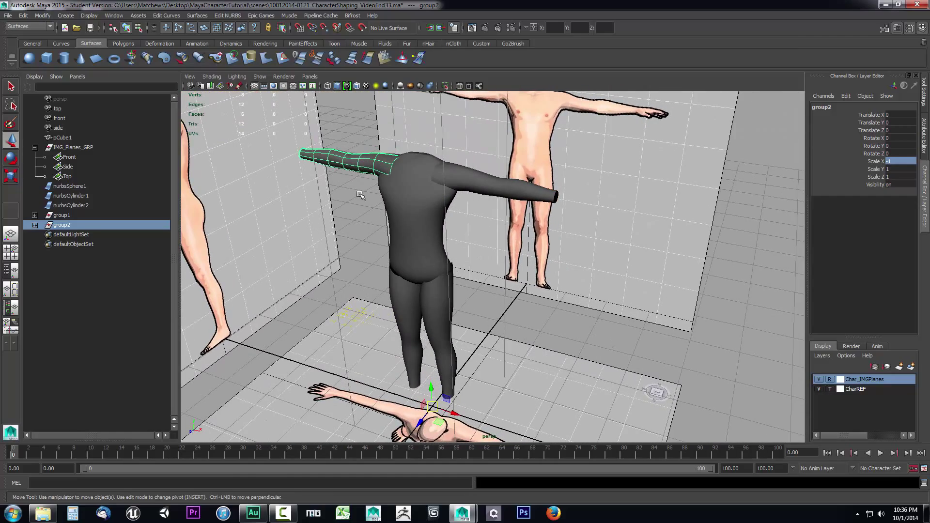
- Freeze the mirrored arm's transformations and reverse its surface direction, then deselect it
left_click(49, 14)
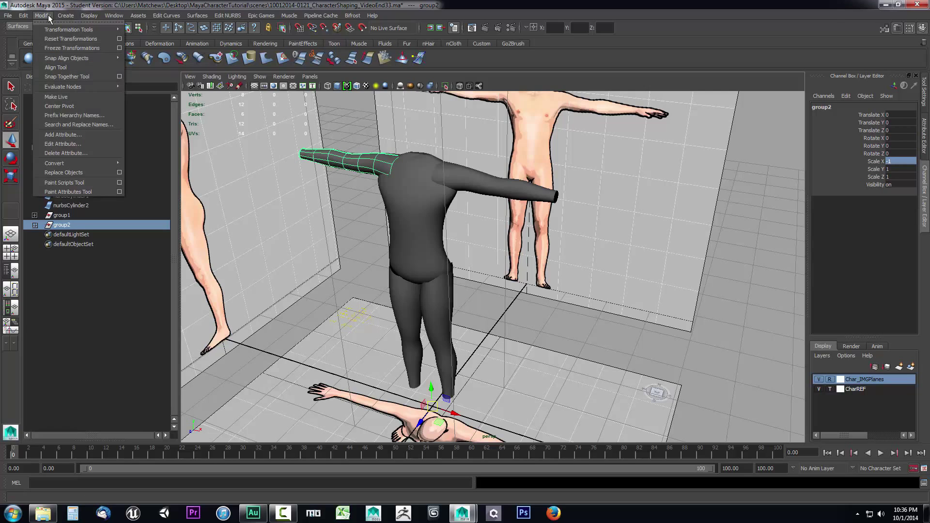
left_click(59, 46)
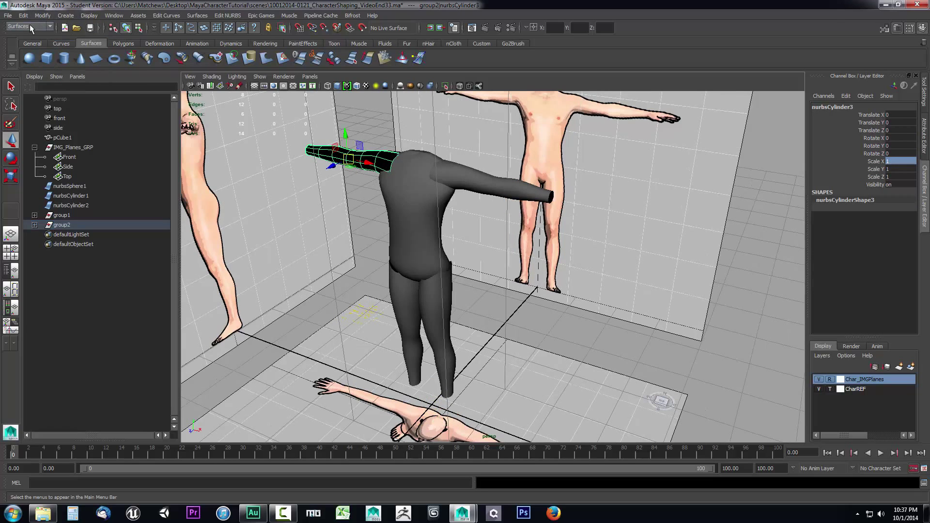
left_click(30, 25)
left_click(29, 45)
left_click(227, 15)
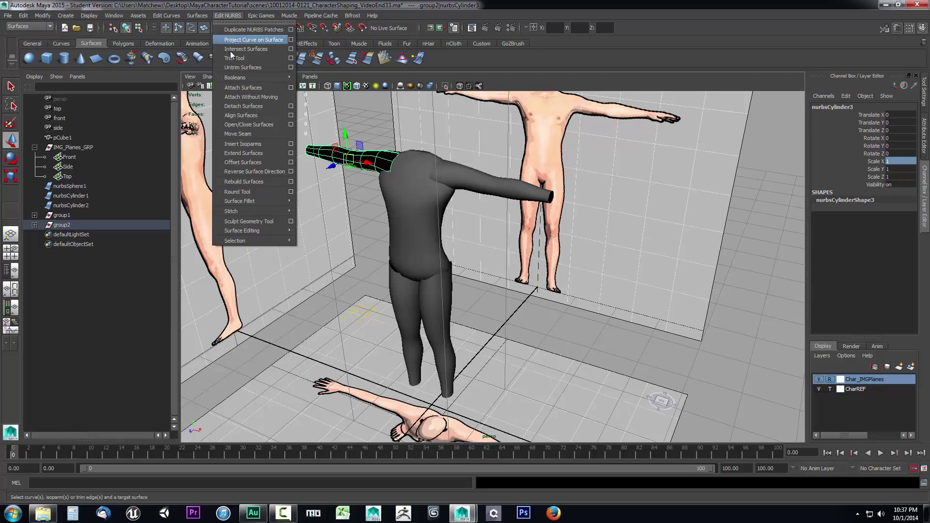
left_click(247, 171)
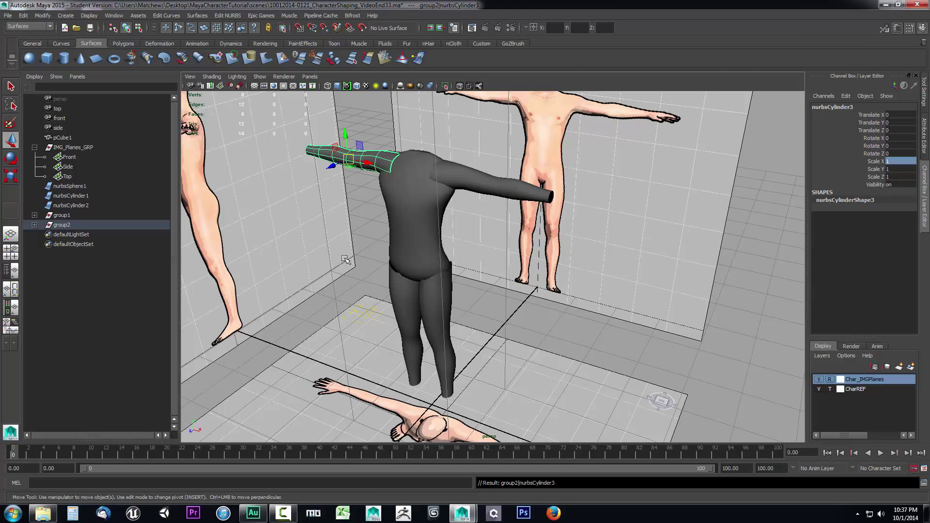
left_click_drag(344, 257, 339, 258, "alt")
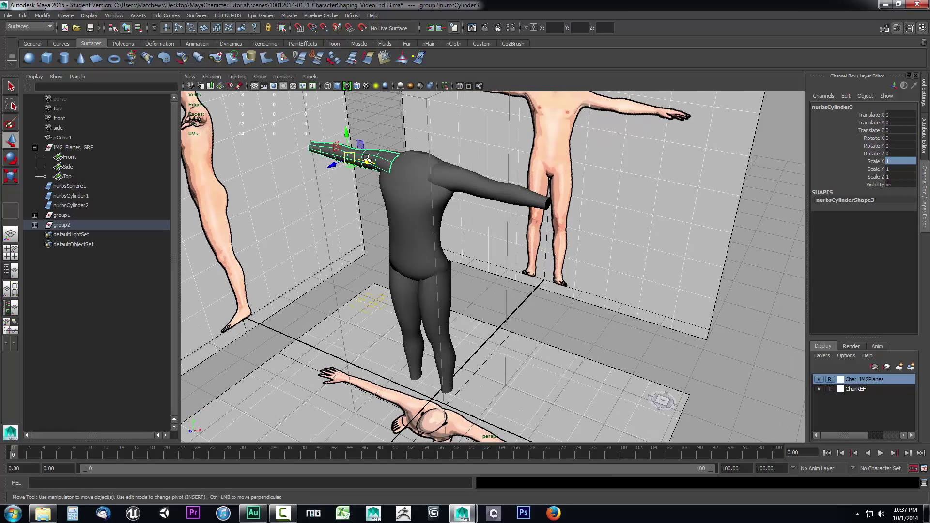
mouse_move(488, 233)
left_mouse_down("alt")
mouse_move(502, 222)
mouse_move(486, 230)
left_mouse_up("alt")
scroll(503, 222, "up", 2)
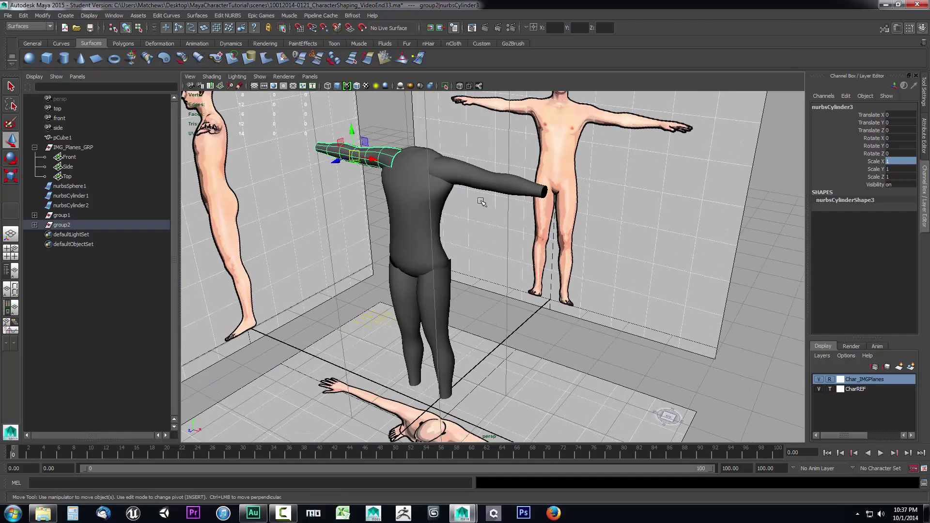
left_click(516, 315)
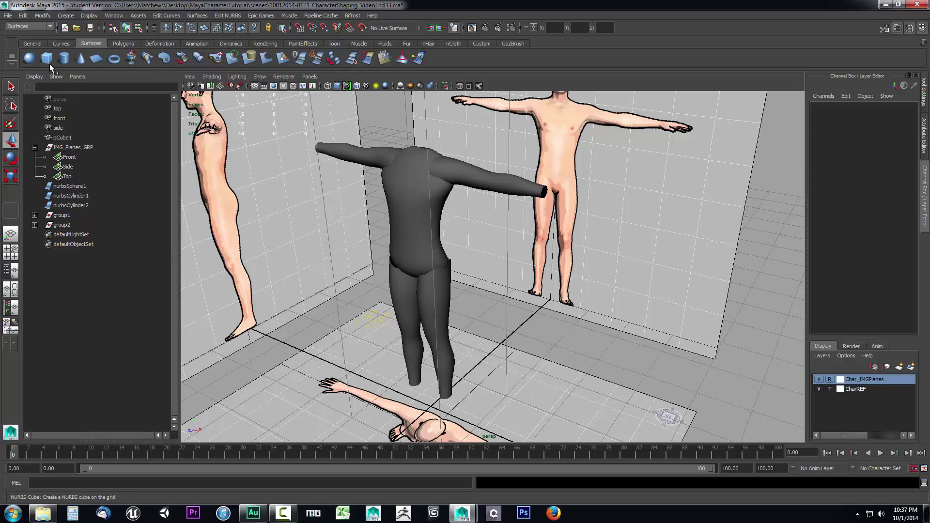
- Create a NURBS cylinder for the neck, scale it uniformly to about 5.77, and raise it to about 149.3 in Translate Y
left_click(64, 59)
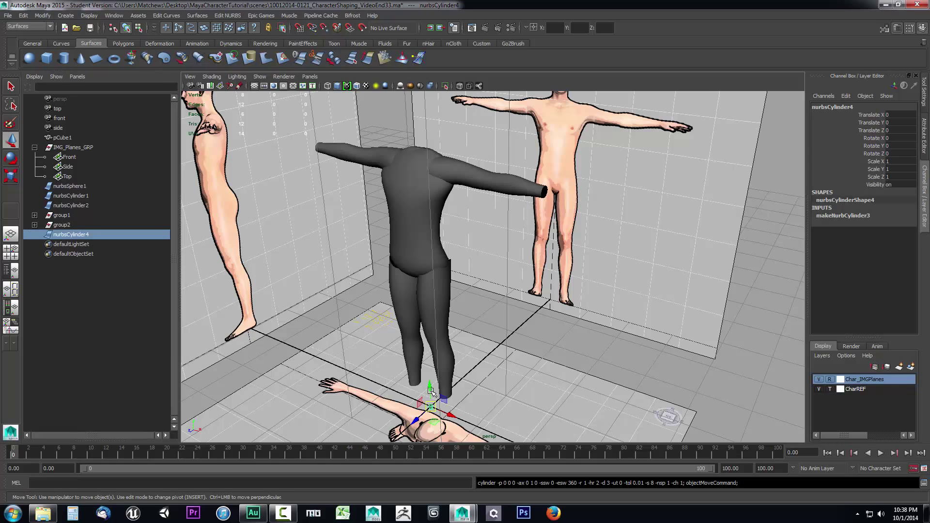
left_click_drag(430, 392, 506, 149)
key("r")
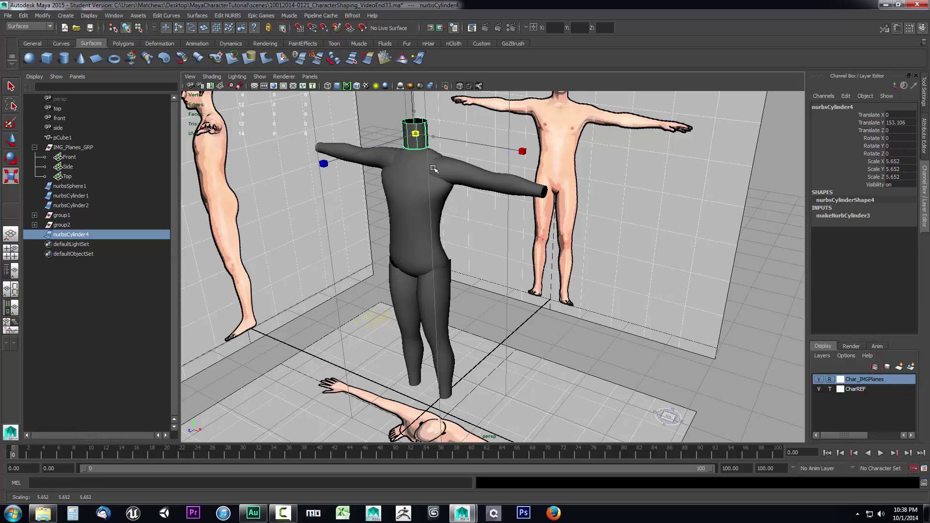
key("w")
left_click_drag(415, 123, 417, 140)
key("space")
key("space")
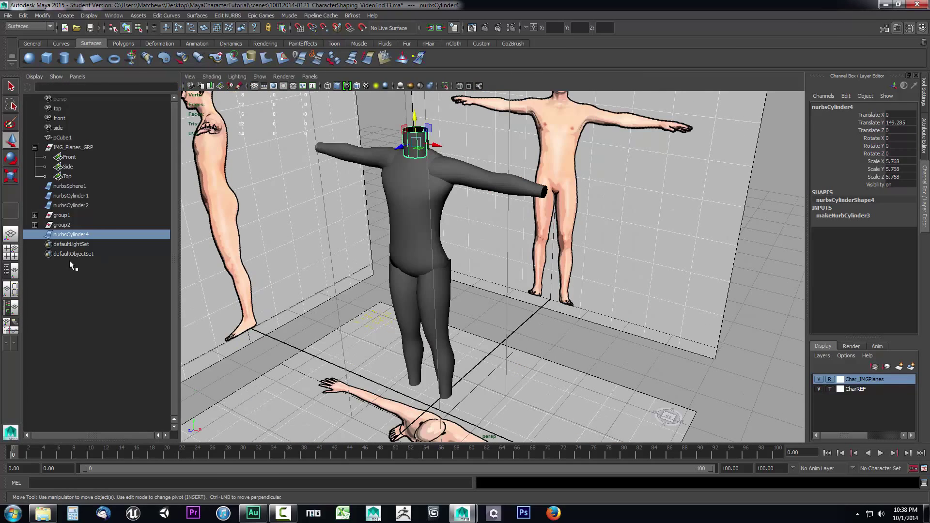
- In the side view, move all of the neck cylinder's control vertices down and slightly back onto the reference neck
left_click(11, 253)
key("space")
middle_click_drag(113, 341, 208, 406, "alt")
scroll(241, 350, "up", 5)
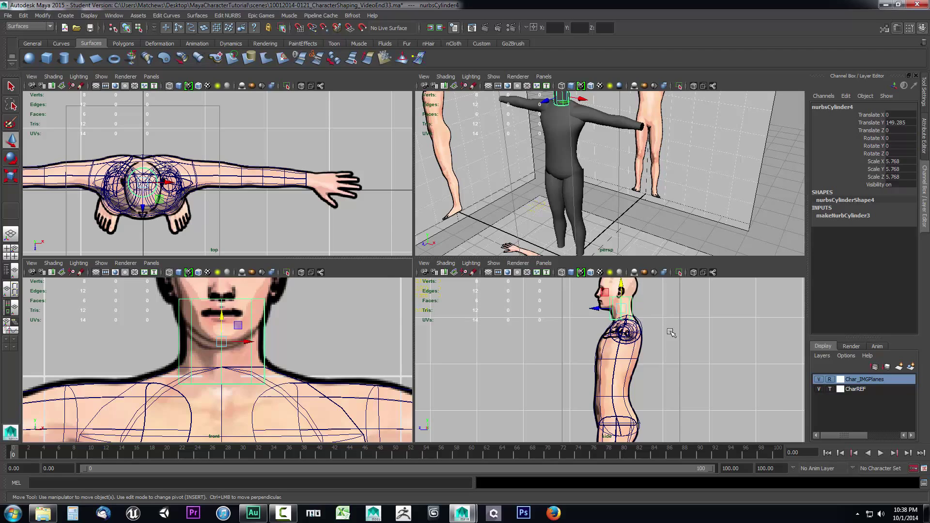
key("space")
middle_click_drag(540, 236, 537, 387, "alt")
scroll(537, 386, "up", 3)
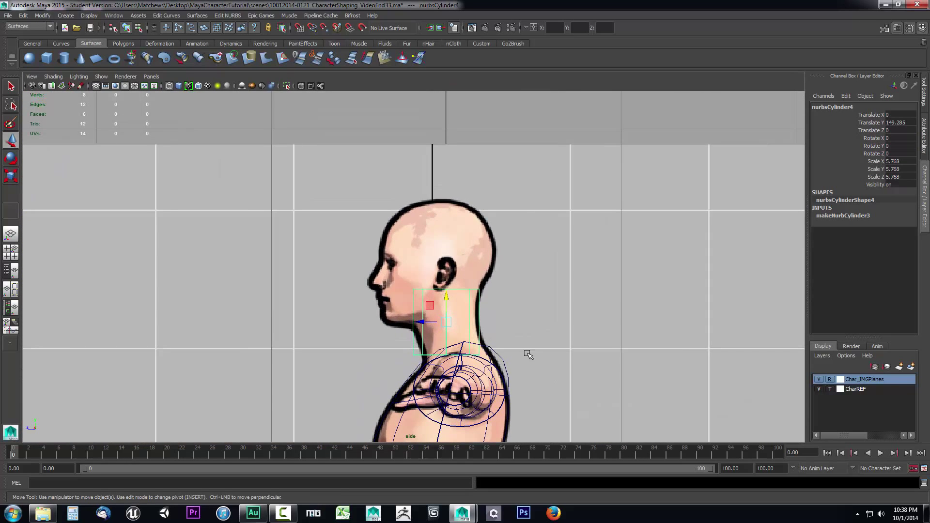
middle_click_drag(544, 342, 533, 297, "alt")
right_click(450, 264)
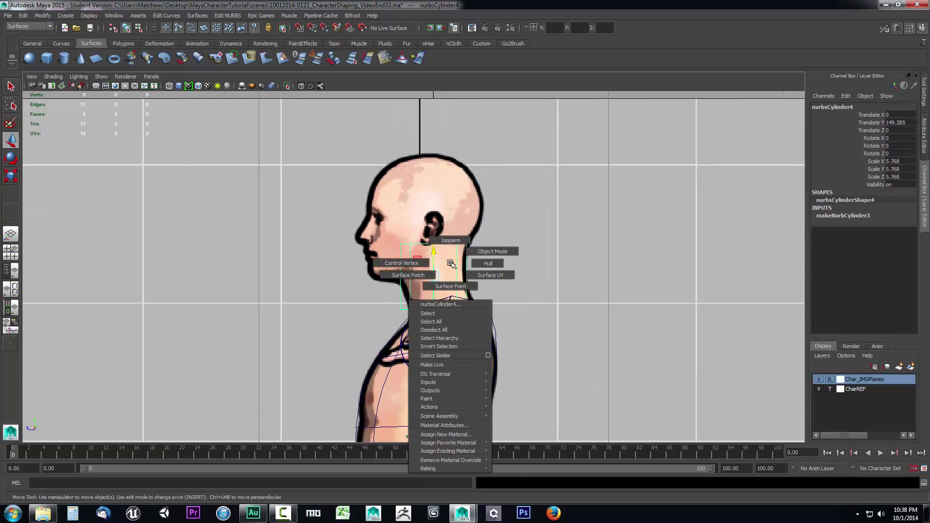
right_click_drag(450, 263, 429, 264)
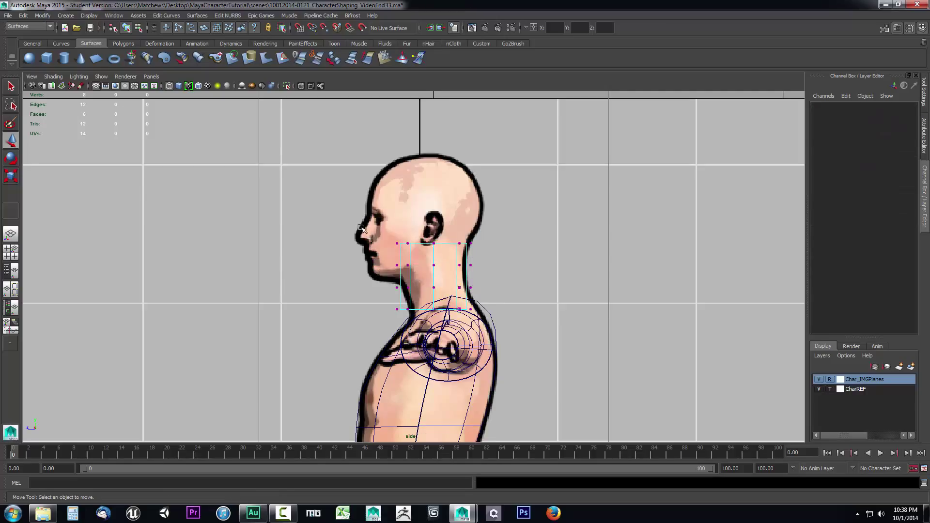
left_click_drag(363, 221, 531, 342)
left_click_drag(418, 261, 427, 284)
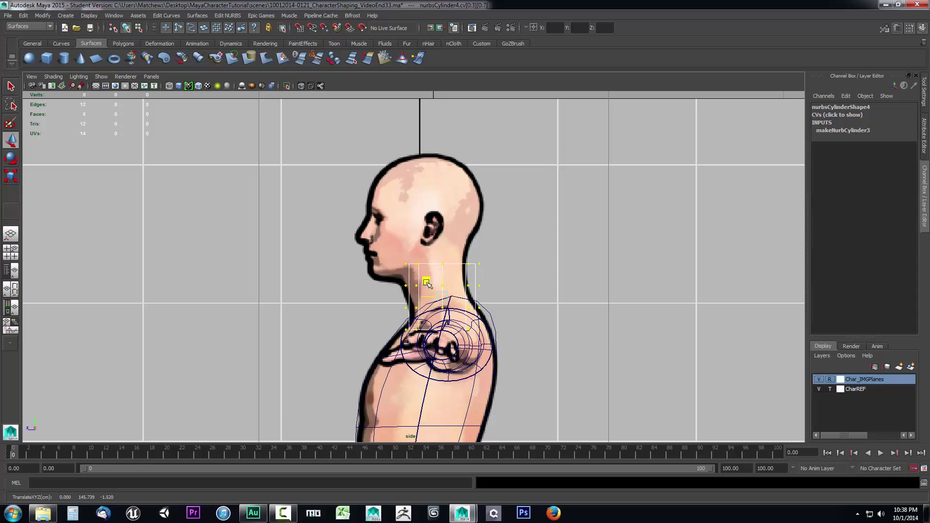
- Move the front control vertices of the neck's upper rows down and align them with the throat and chin outline
left_click_drag(373, 241, 428, 287)
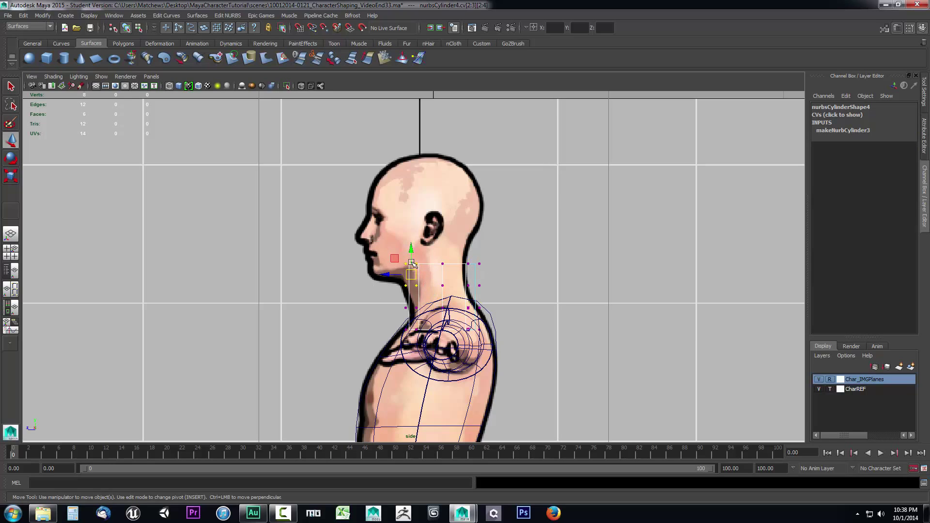
left_click_drag(397, 257, 421, 306)
left_click_drag(378, 301, 387, 302)
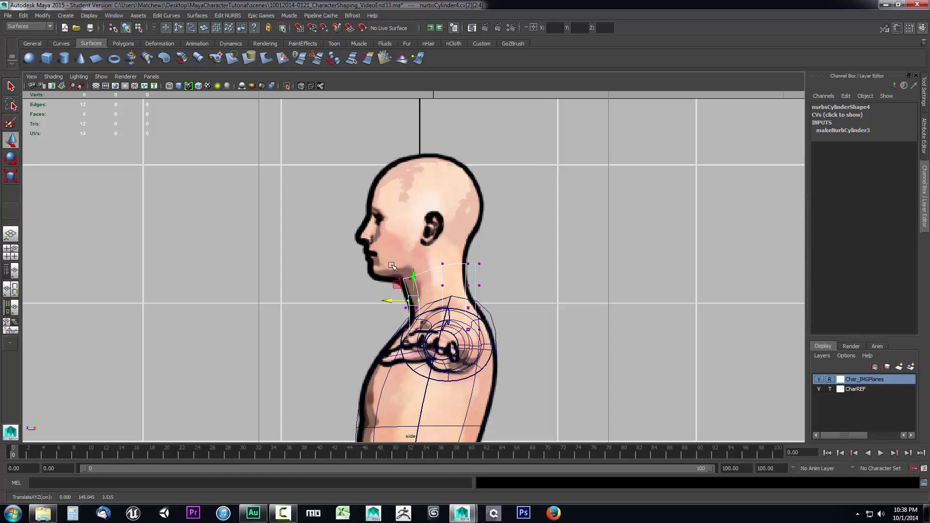
mouse_move(391, 265)
left_mouse_down()
mouse_move(420, 286)
mouse_move(383, 278)
left_mouse_up()
middle_click_drag(384, 278, 382, 278)
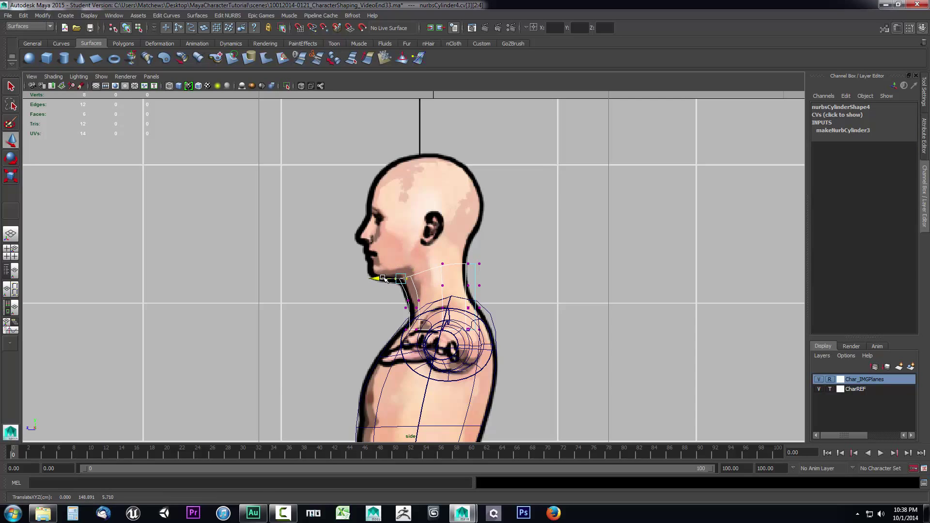
- Align the neck's back control vertices with the nape outline, raising the upper ones and pulling the lower rows in
left_click_drag(450, 247, 498, 291)
left_click_drag(460, 256, 449, 244)
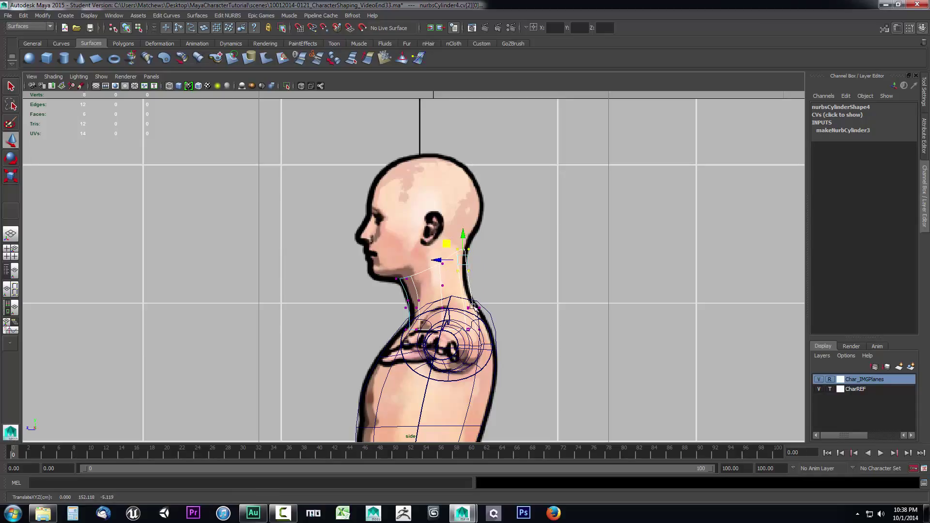
left_click_drag(487, 267, 433, 271)
middle_click_drag(433, 273, 433, 273)
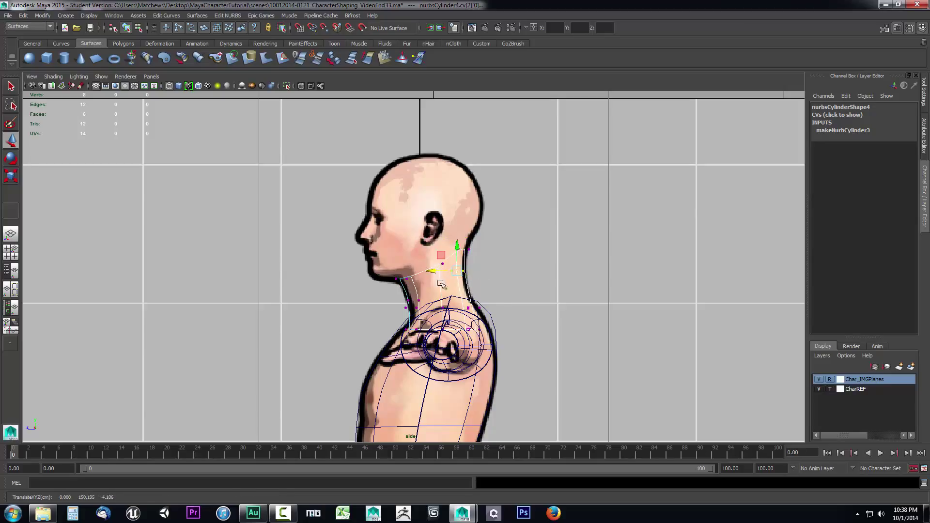
left_click_drag(461, 340, 495, 319)
left_click(481, 313)
middle_click_drag(457, 293, 451, 289)
left_click_drag(451, 289, 452, 289)
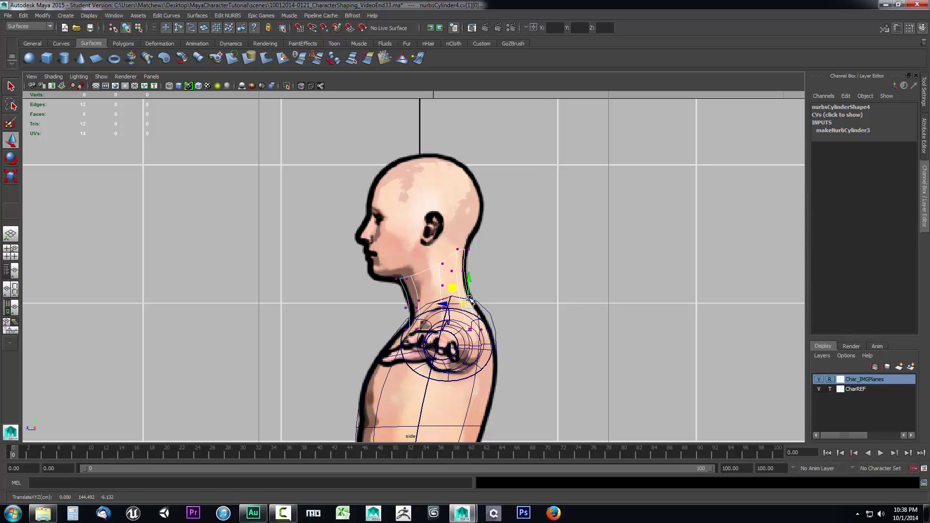
- In the front view, widen the two lowest control-vertex rows of the neck along X toward the shoulders
key("space")
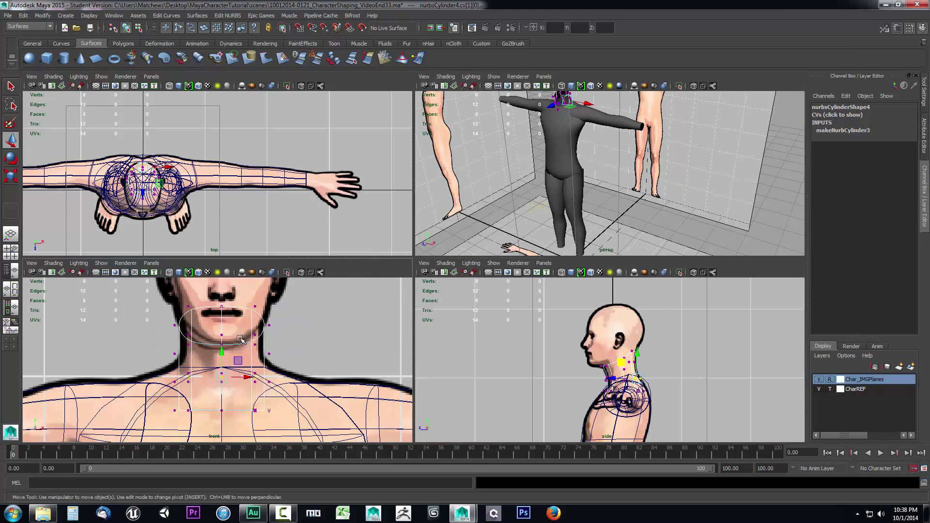
key("space")
middle_click_drag(432, 332, 398, 327, "alt")
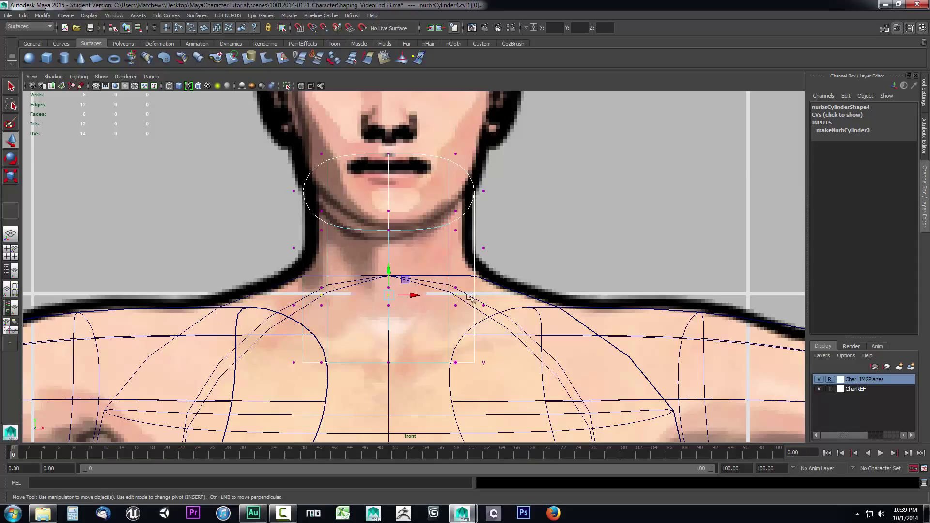
left_click_drag(274, 303, 530, 386)
key("r")
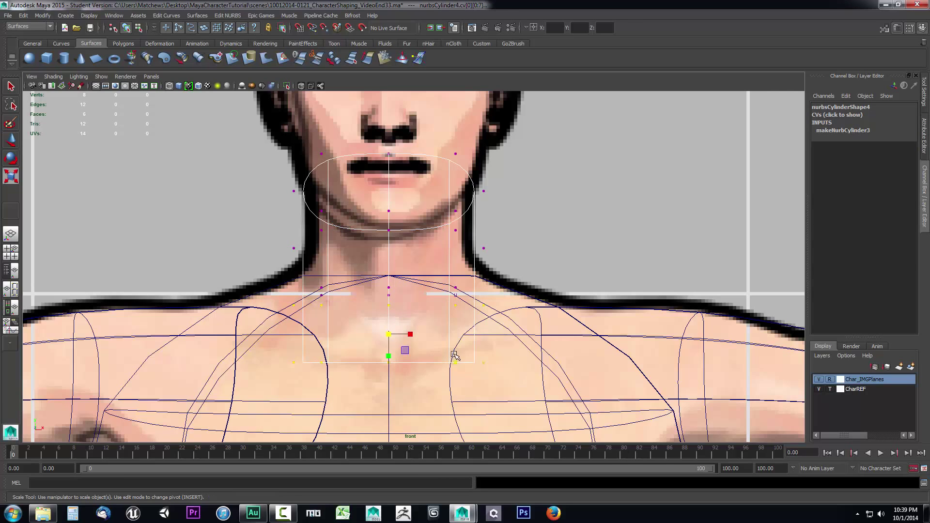
left_click_drag(410, 333, 419, 334)
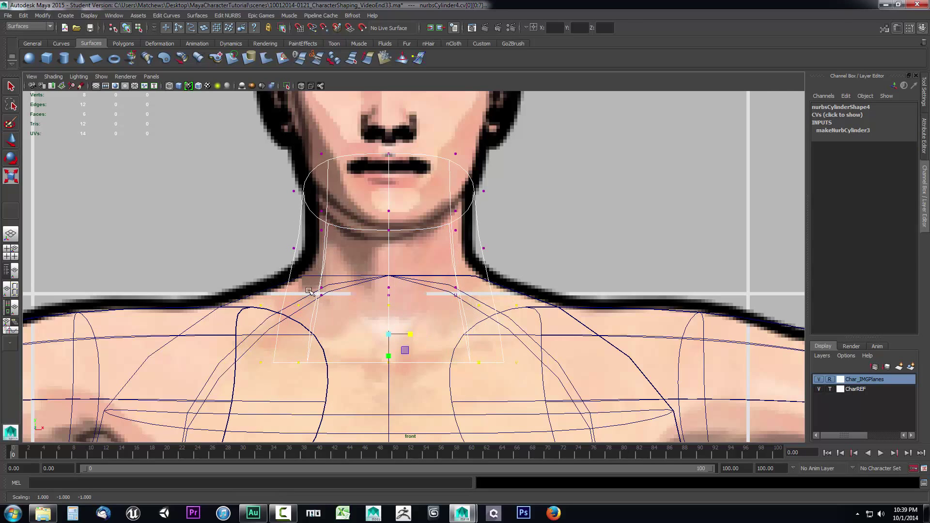
left_click_drag(252, 260, 512, 240)
left_click_drag(419, 257, 412, 257)
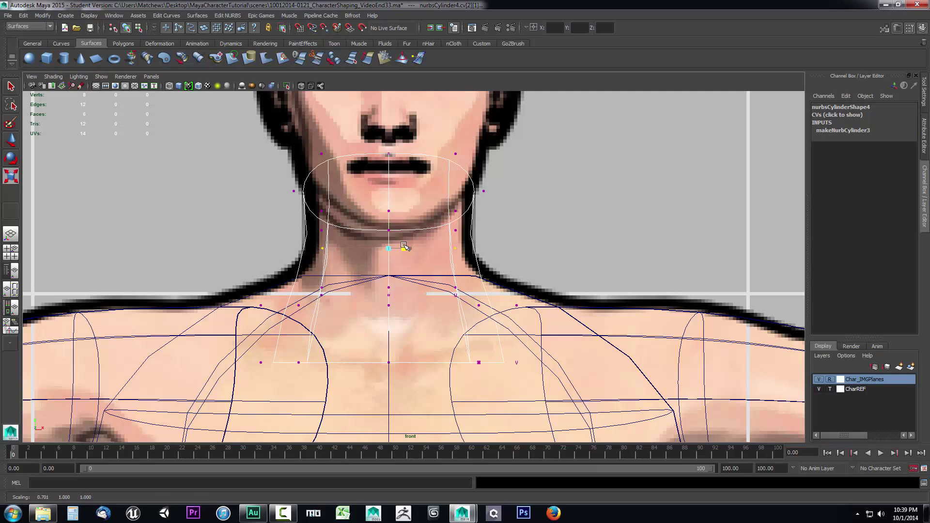
key("ctrl+z")
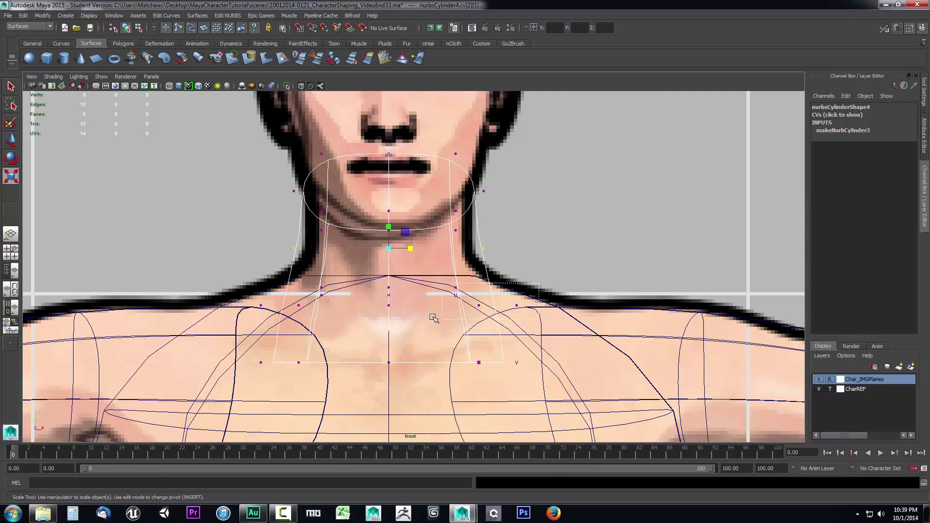
- Narrow the neck's second-lowest control-vertex row along X to follow the front outline, and return to the four-view layout
left_click_drag(528, 283, 243, 313)
left_click_drag(410, 296, 406, 294)
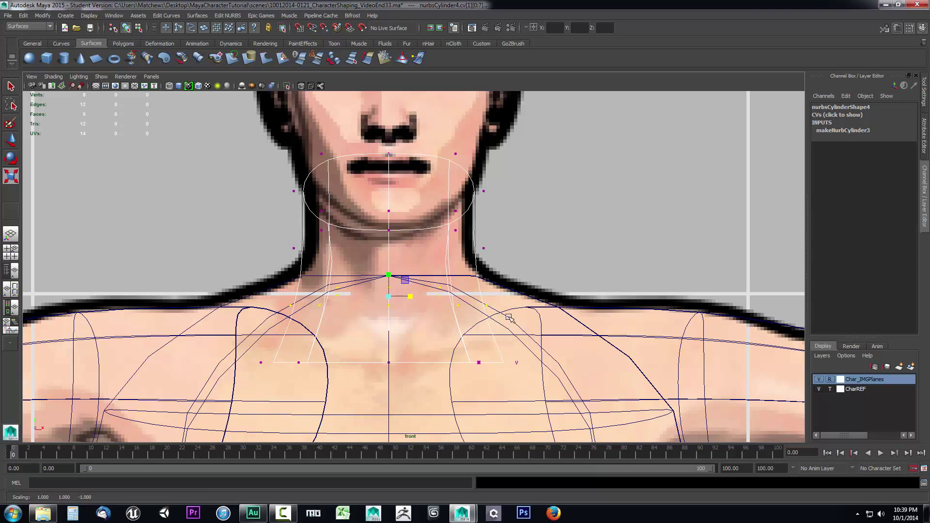
key("space")
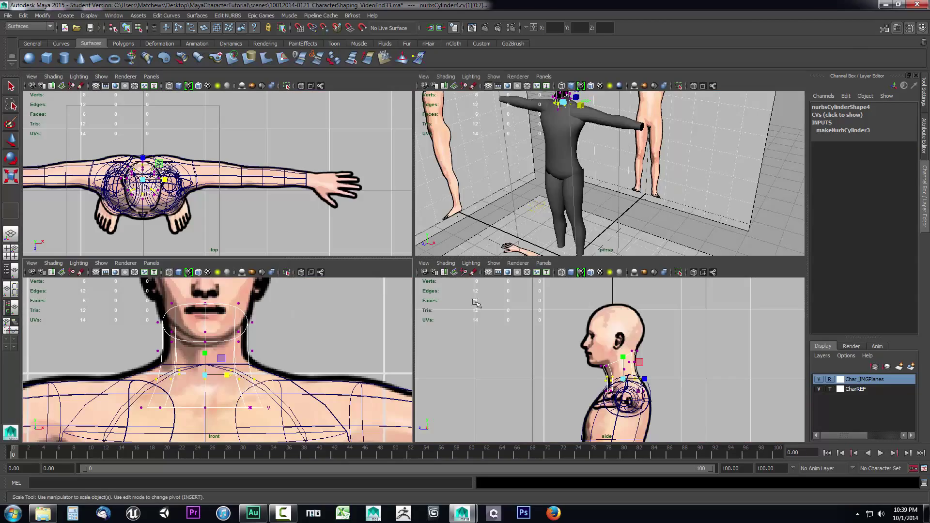
- Check the neck's fit in perspective, and display the torso sphere's control vertices in the side view
key("space")
left_click_drag(566, 175, 600, 167, "alt")
middle_click_drag(297, 284, 360, 339, "alt")
right_click_drag(360, 339, 466, 294, "alt")
left_click_drag(468, 294, 383, 280, "alt")
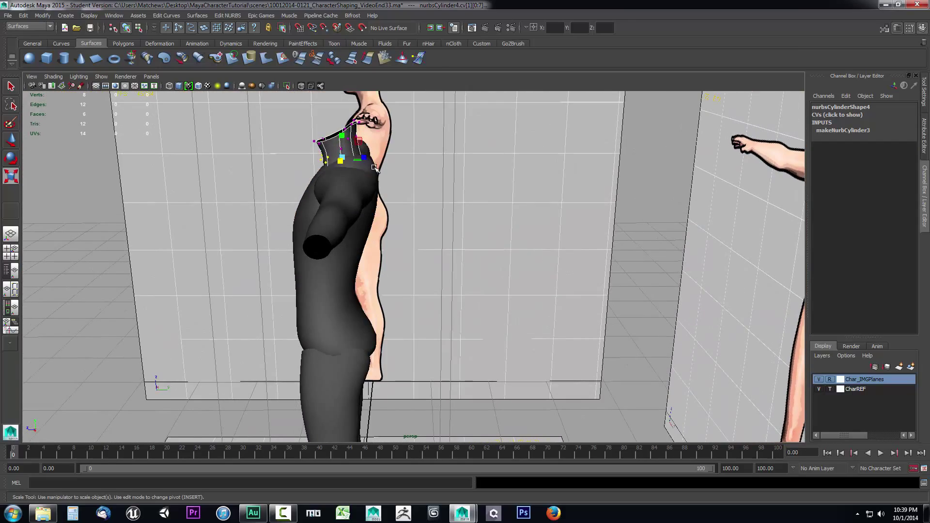
key("space")
key("space")
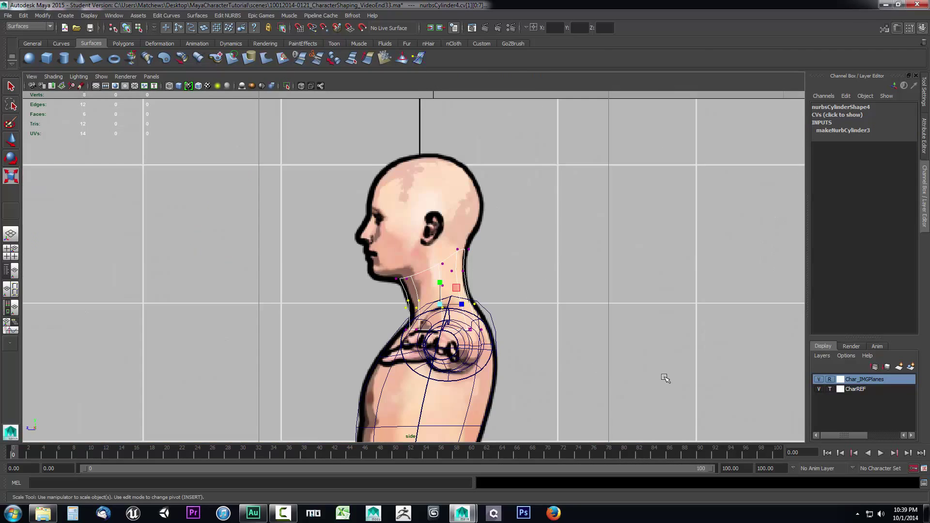
scroll(580, 364, "up", 3)
left_click(508, 343)
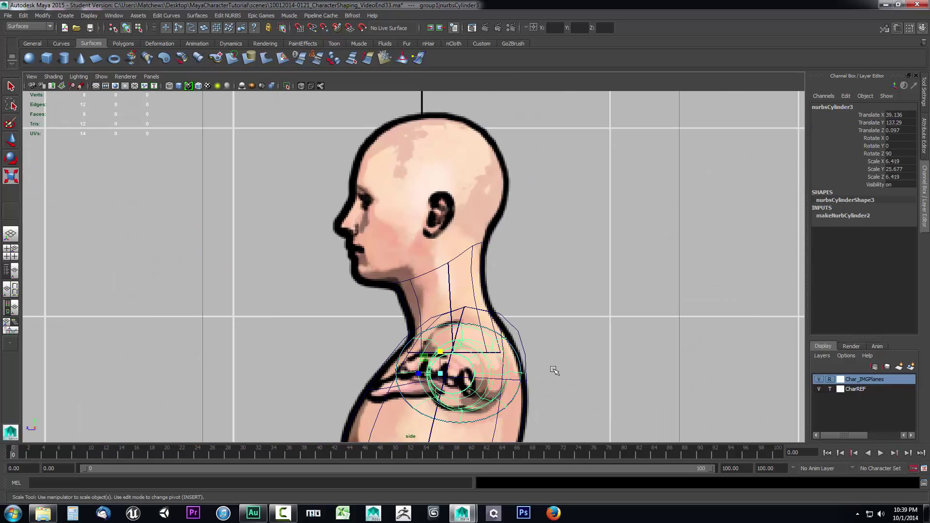
middle_click_drag(540, 340, 504, 252, "alt")
left_click(477, 364)
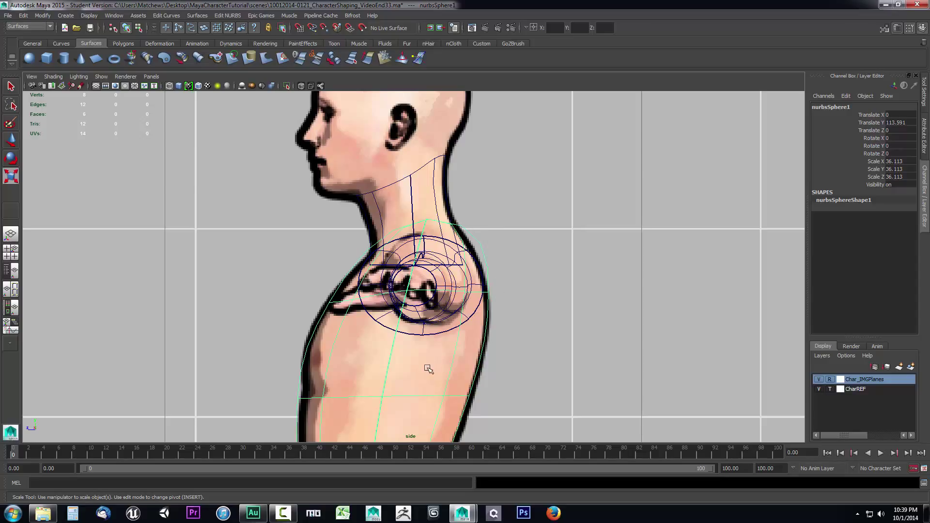
right_click_drag(428, 370, 383, 309)
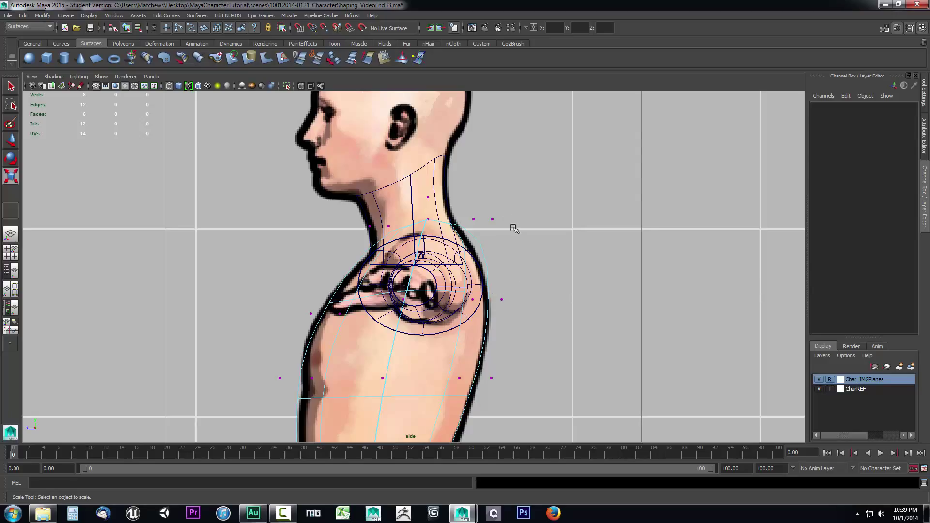
- Move the torso's upper back control vertices forward to follow the back outline below the nape, and hide the control vertices
left_click_drag(517, 208, 447, 219)
key("w")
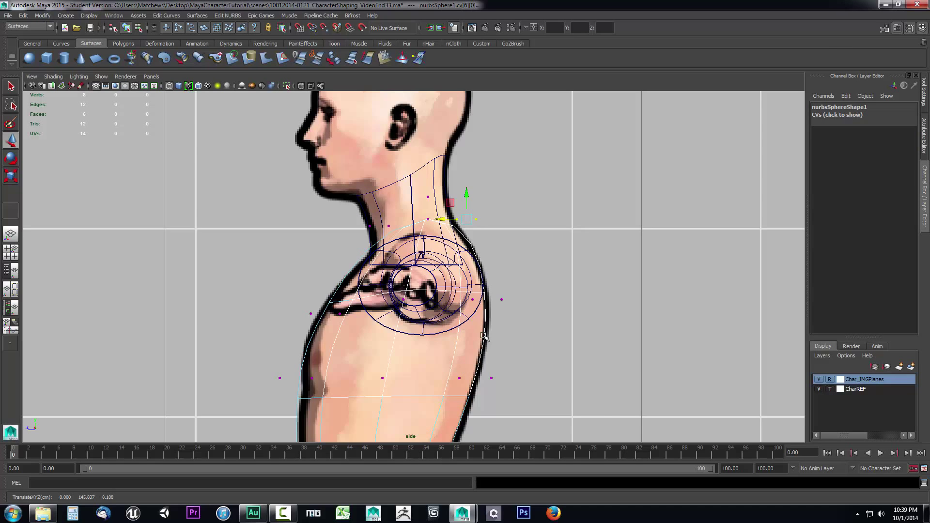
key("space")
scroll(265, 358, "down", 5)
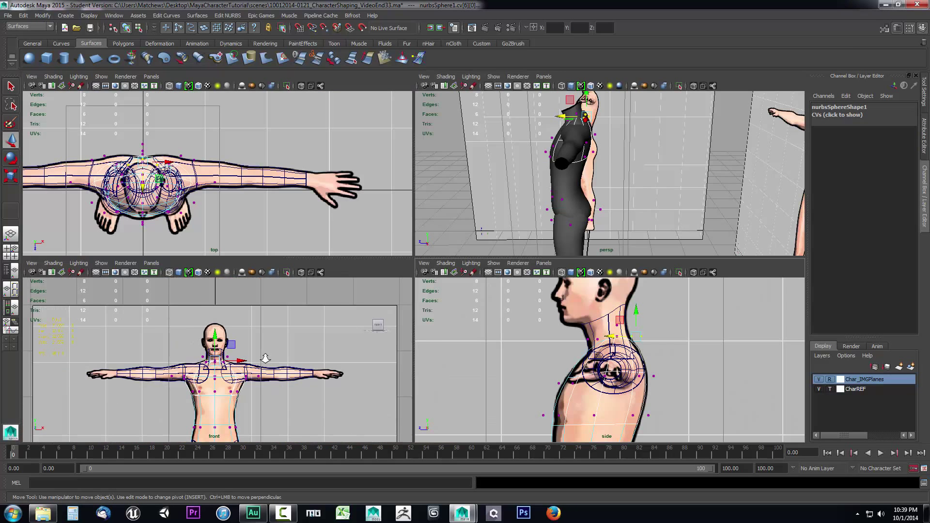
middle_click_drag(290, 417, 275, 325, "alt")
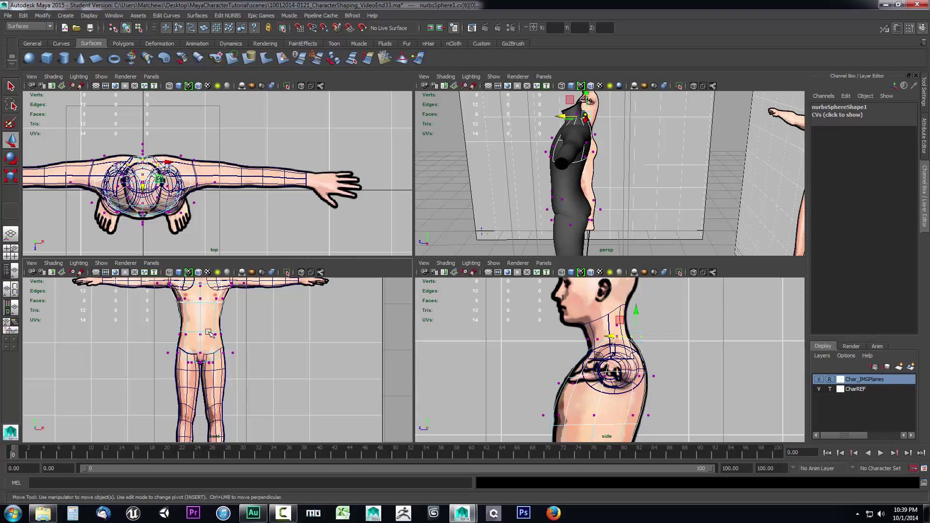
right_click_drag(209, 333, 248, 295)
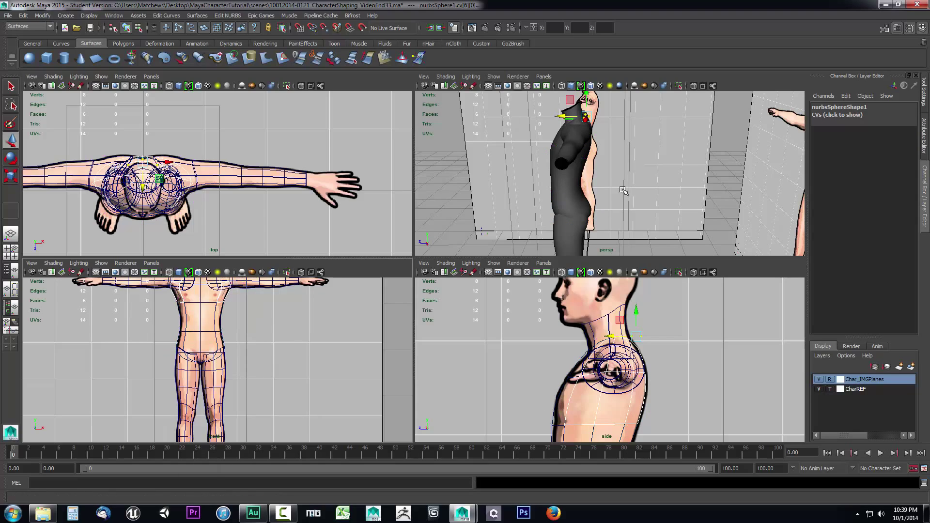
- Examine the torso, hips and legs from several angles in the perspective view, checking how the shapes meet at the waist
key("space")
left_click_drag(575, 230, 501, 246, "alt")
middle_click_drag(491, 258, 507, 286, "alt")
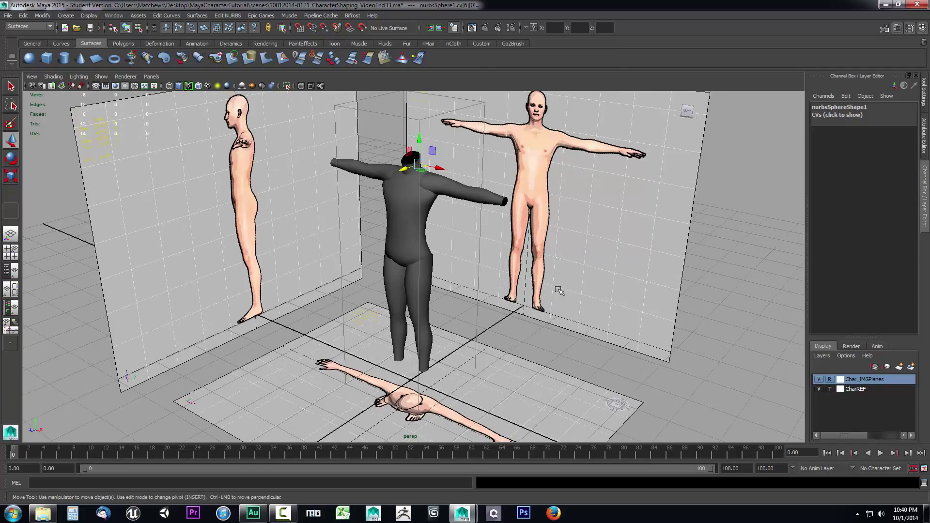
left_click_drag(558, 290, 461, 277, "alt")
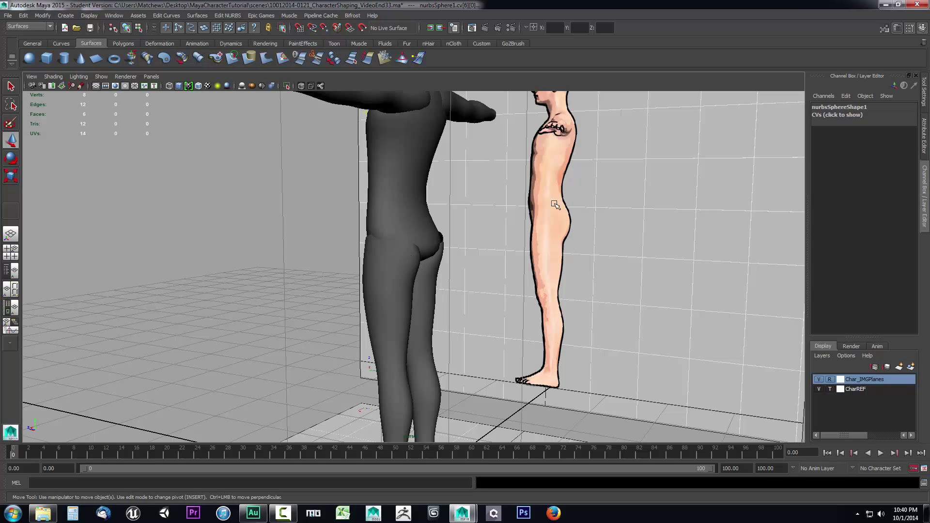
left_click_drag(467, 284, 616, 295, "alt")
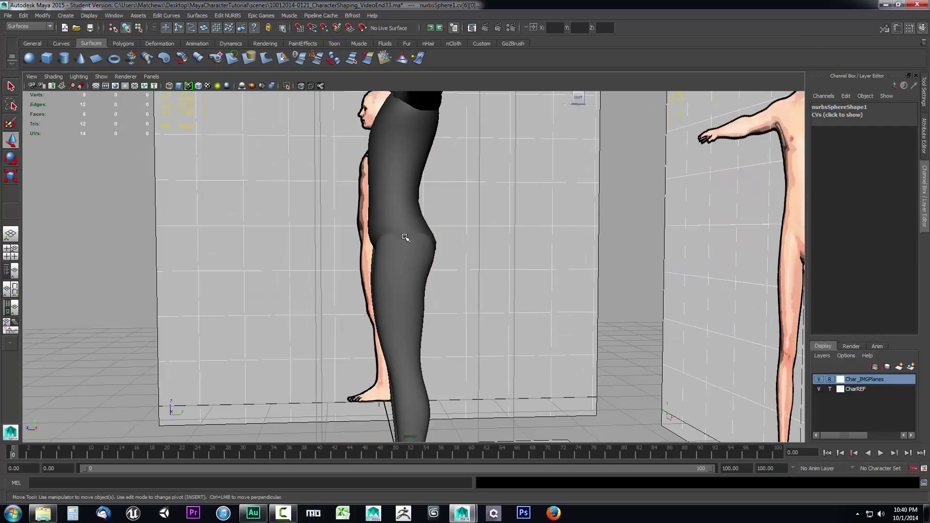
mouse_move(492, 256)
left_mouse_down("alt")
mouse_move(608, 270)
mouse_move(505, 264)
left_mouse_up("alt")
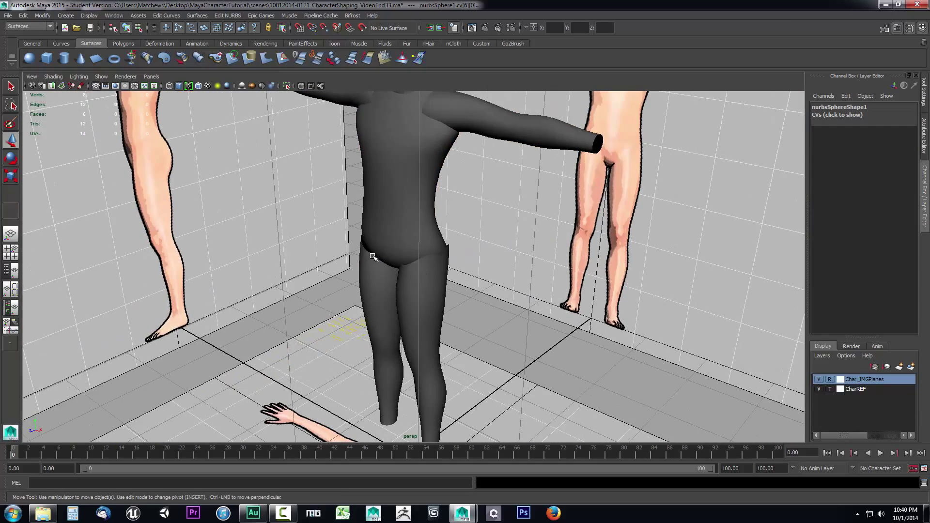
left_click_drag(372, 257, 429, 253, "alt")
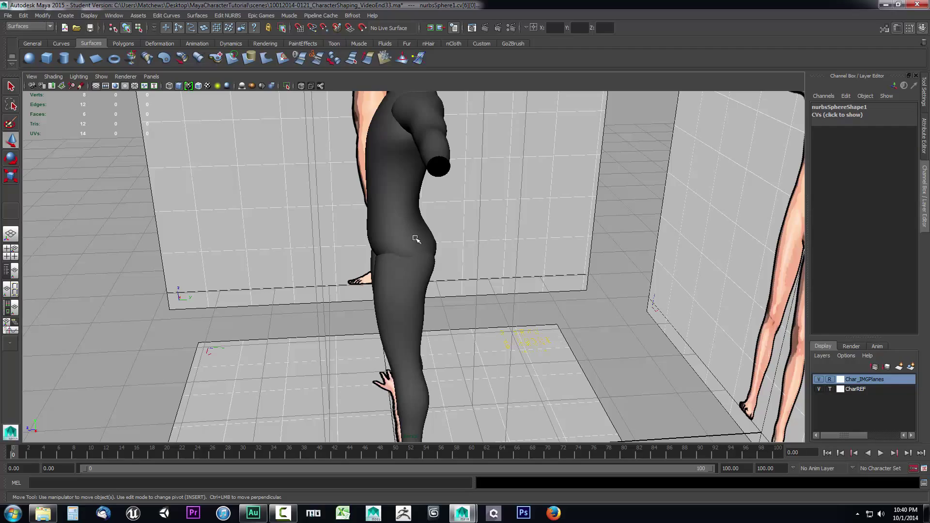
left_click_drag(506, 252, 500, 273, "alt")
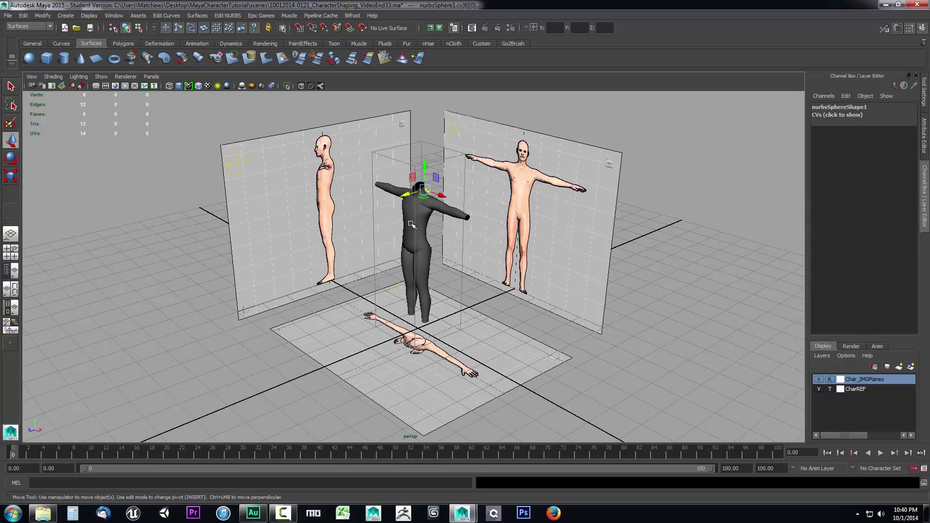
- Return the torso sphere to object mode and clear the selection
key("F8")
right_click_drag(417, 232, 448, 224)
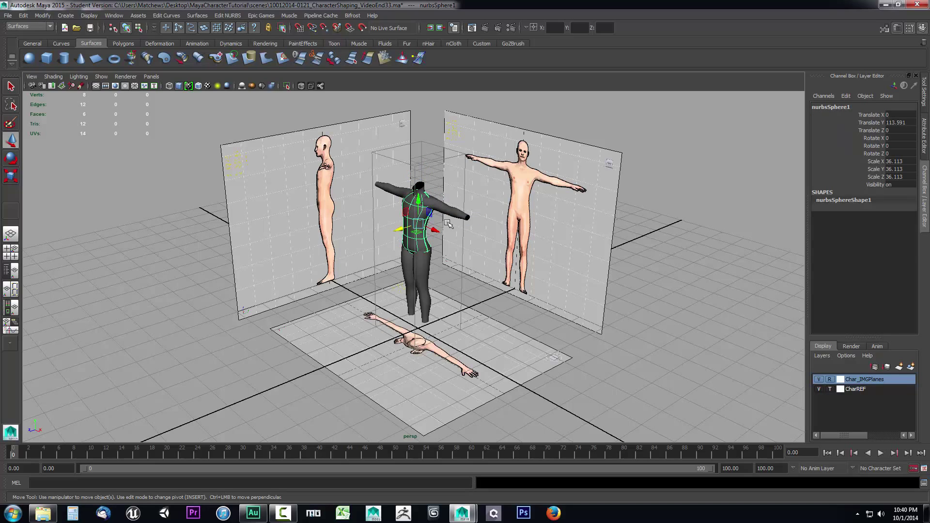
left_click(518, 293)
- Review the whole body from several angles in perspective and against the full front reference
scroll(456, 266, "up", 3)
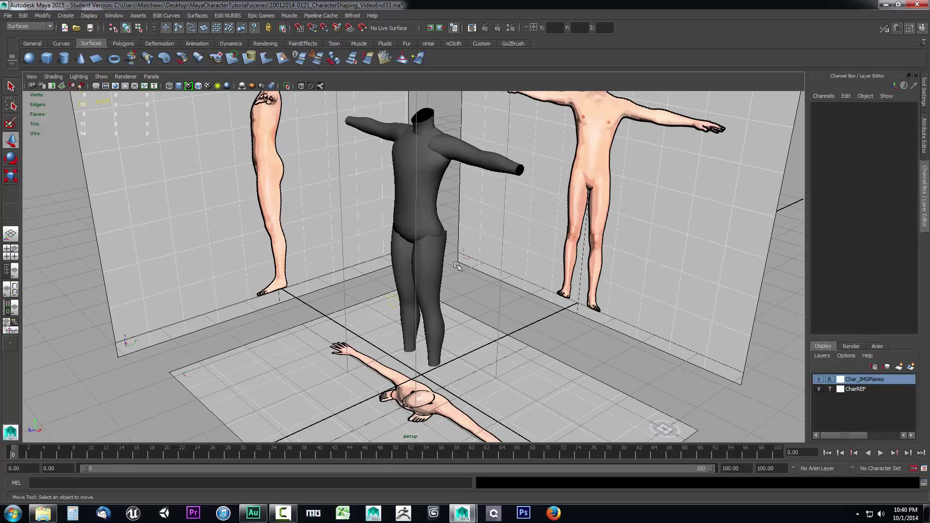
left_click_drag(513, 231, 472, 240, "alt")
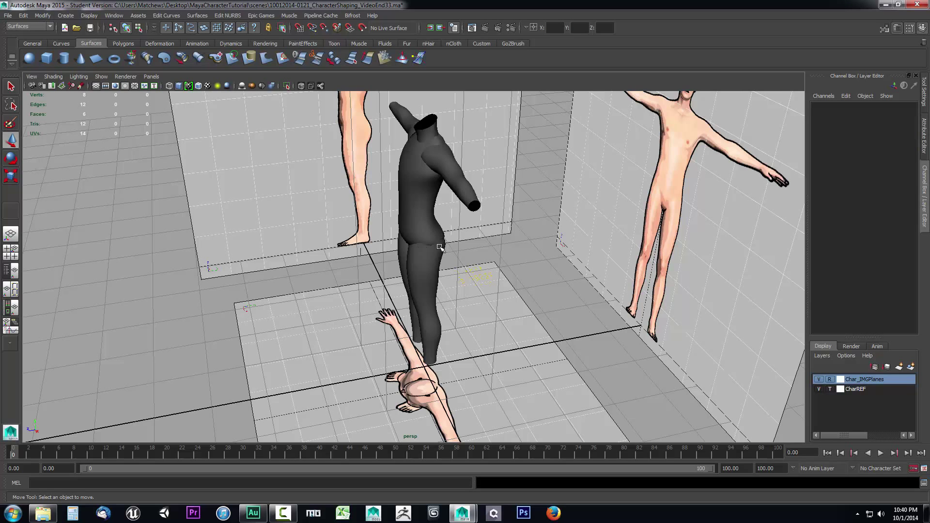
left_click_drag(514, 274, 501, 227, "alt")
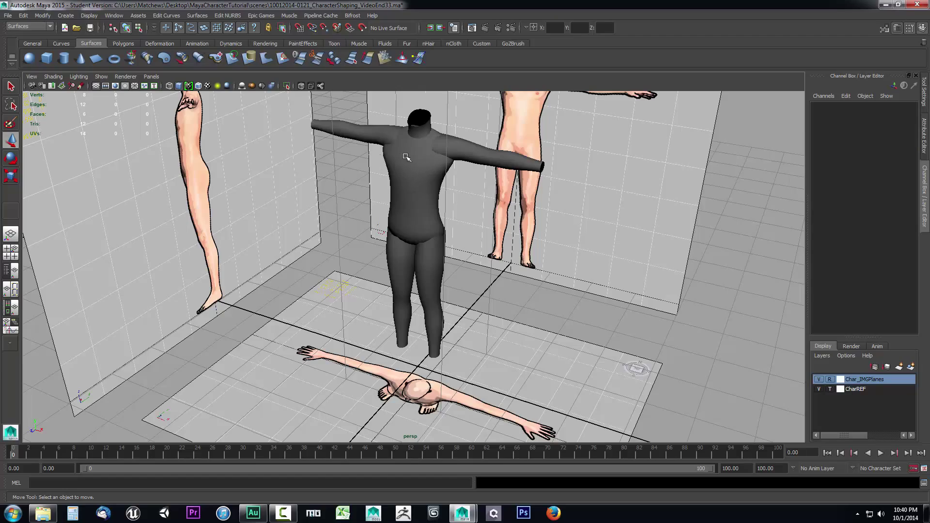
left_click_drag(499, 223, 537, 259, "alt")
scroll(458, 235, "down", 3)
key("space")
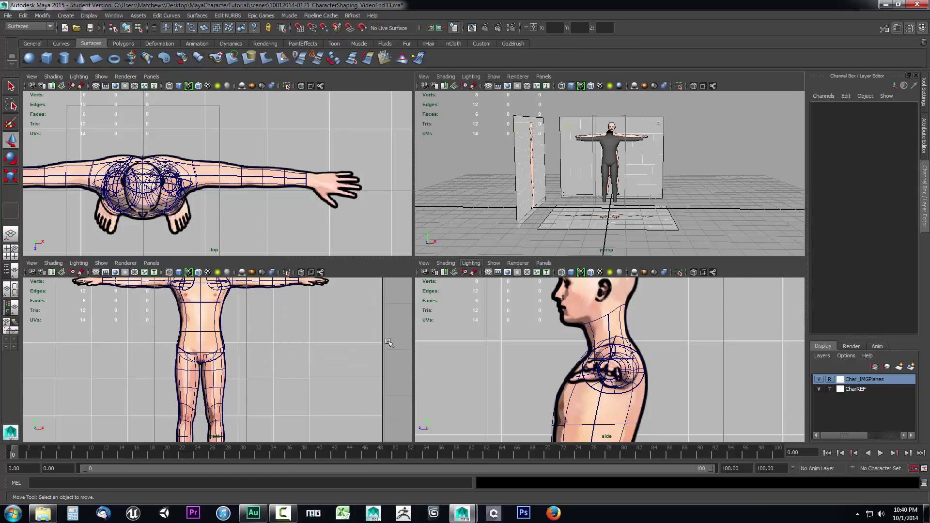
key("space")
key("f")
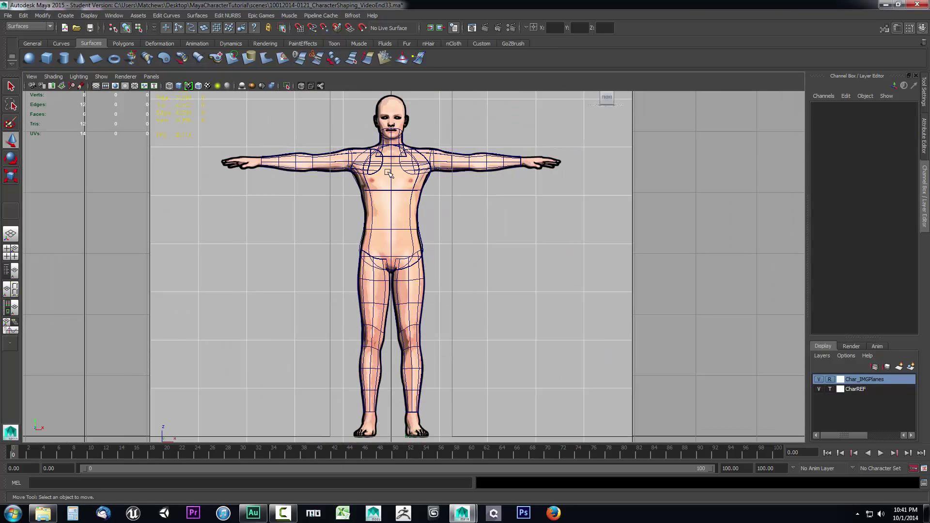
key("space")
key("space")
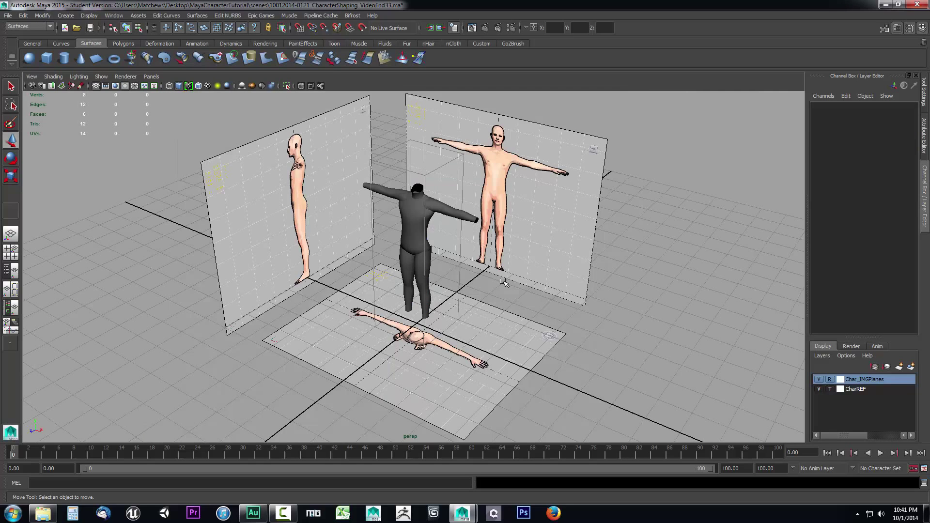